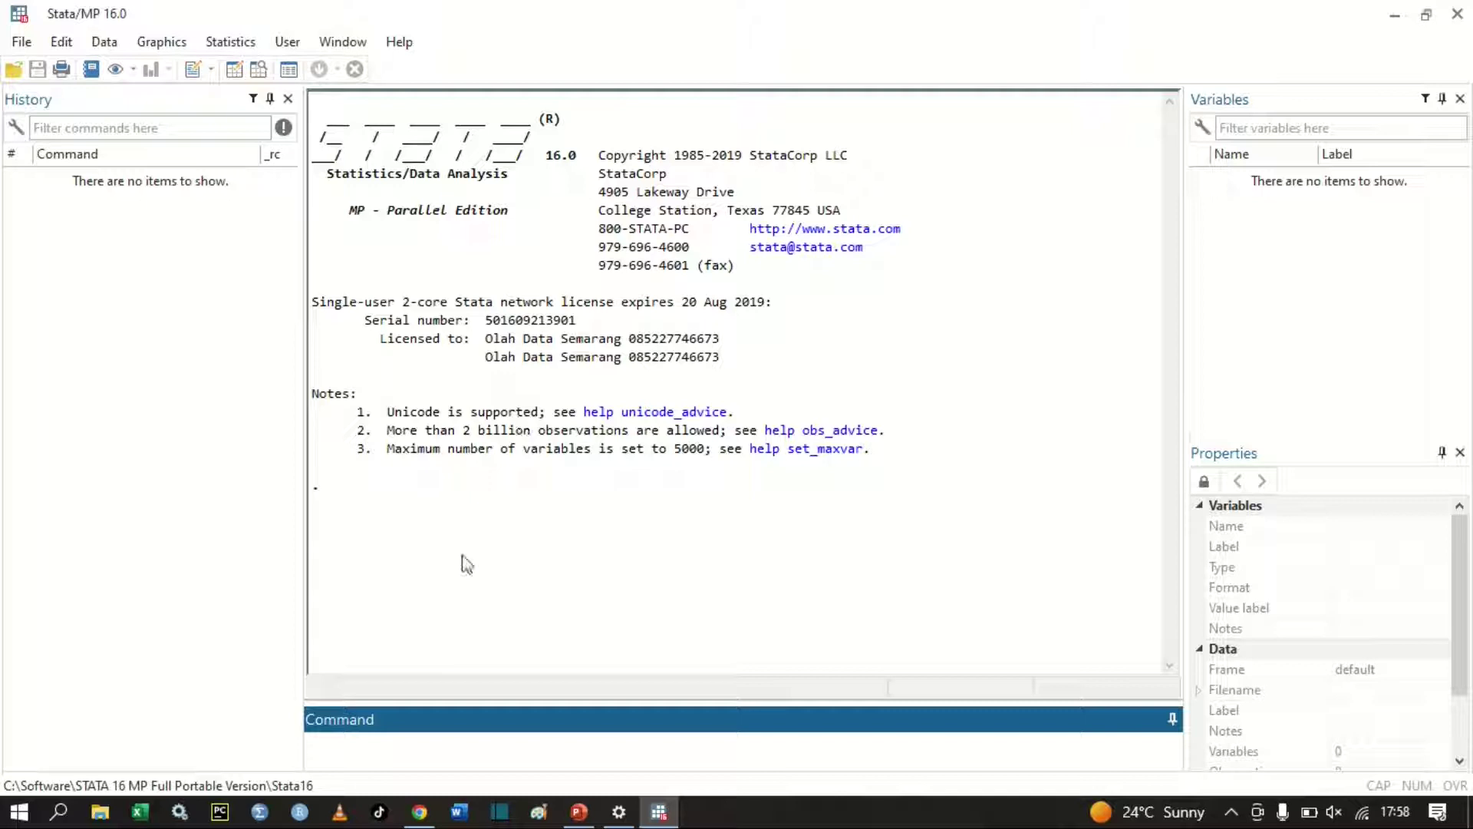
# - Load the example dataset systolic.dta from the Stata 16 manual datasets for the Base Reference Manual, and close the dataset viewer
pyautogui.click(29, 40)
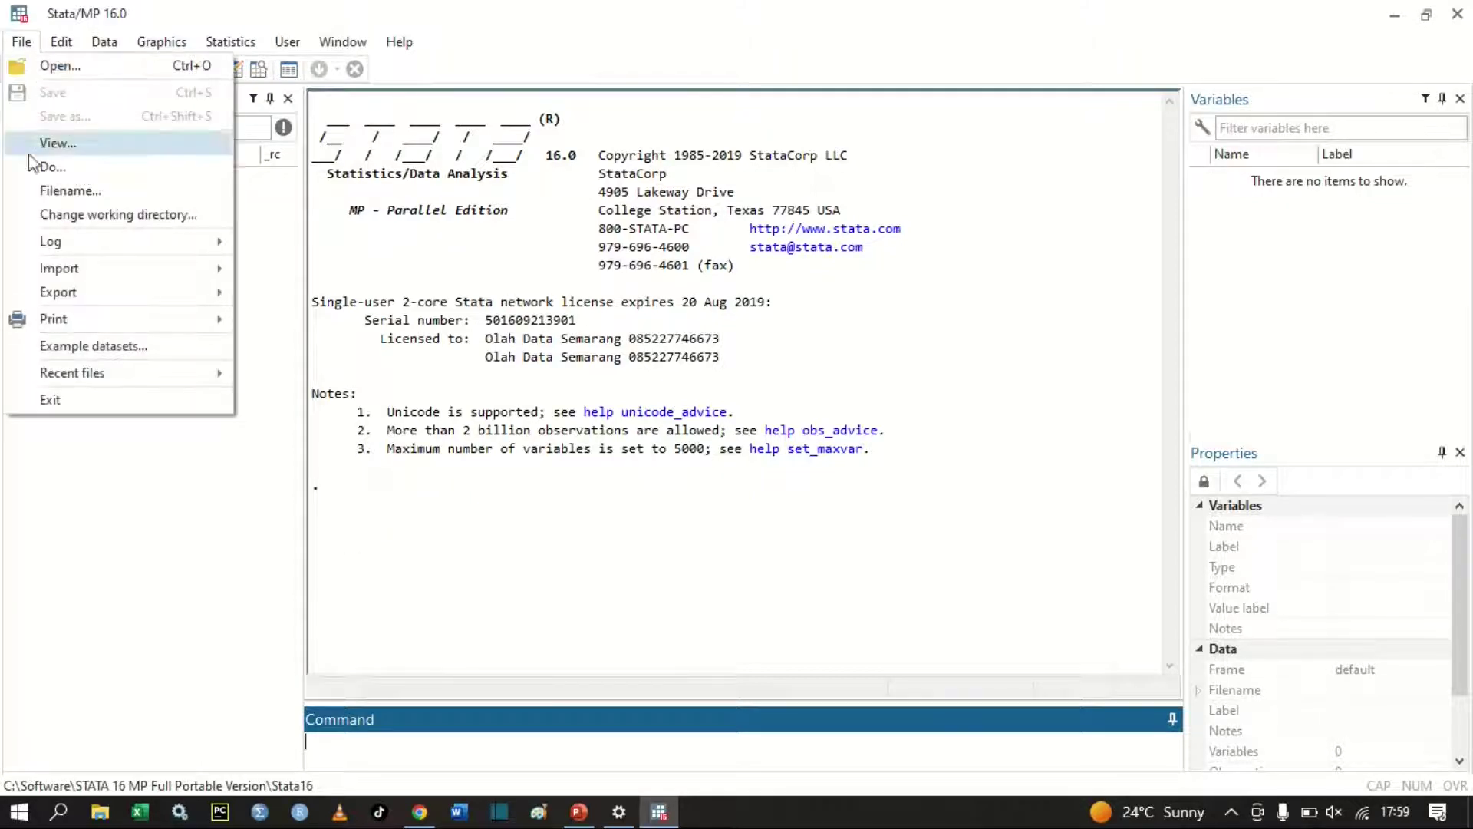
pyautogui.click(82, 351)
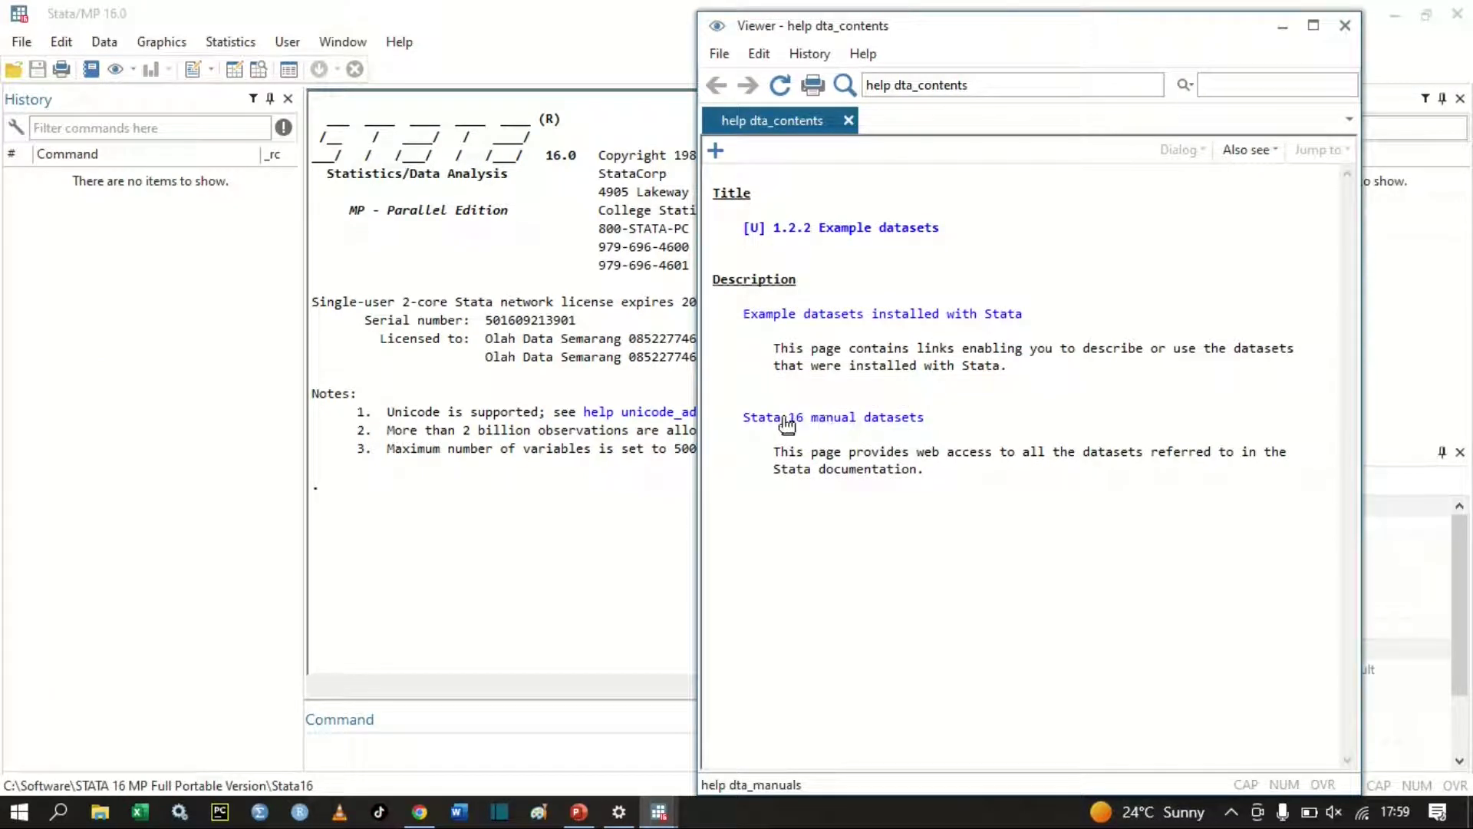
pyautogui.click(881, 420)
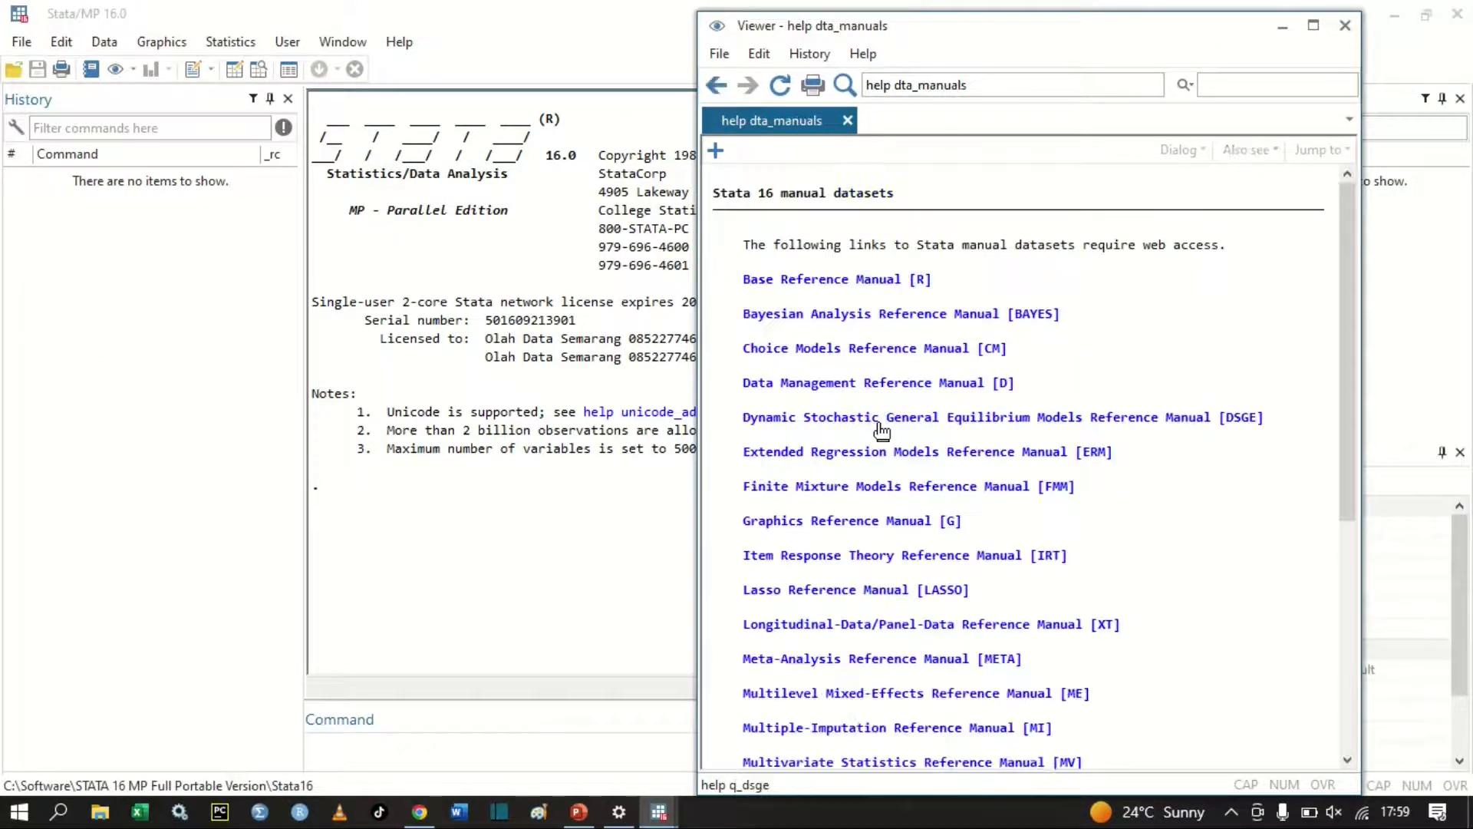
pyautogui.click(808, 283)
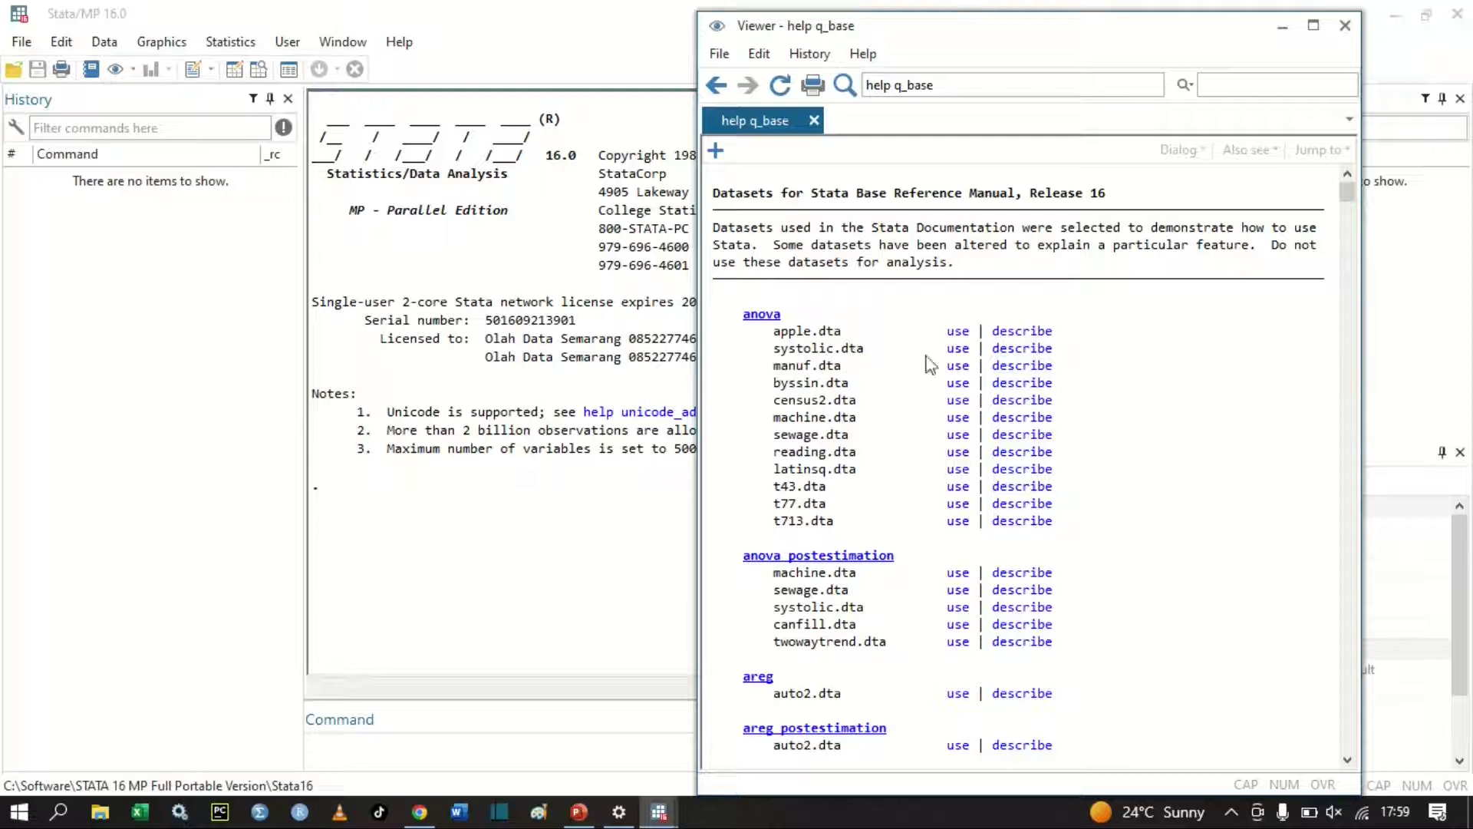
pyautogui.click(956, 354)
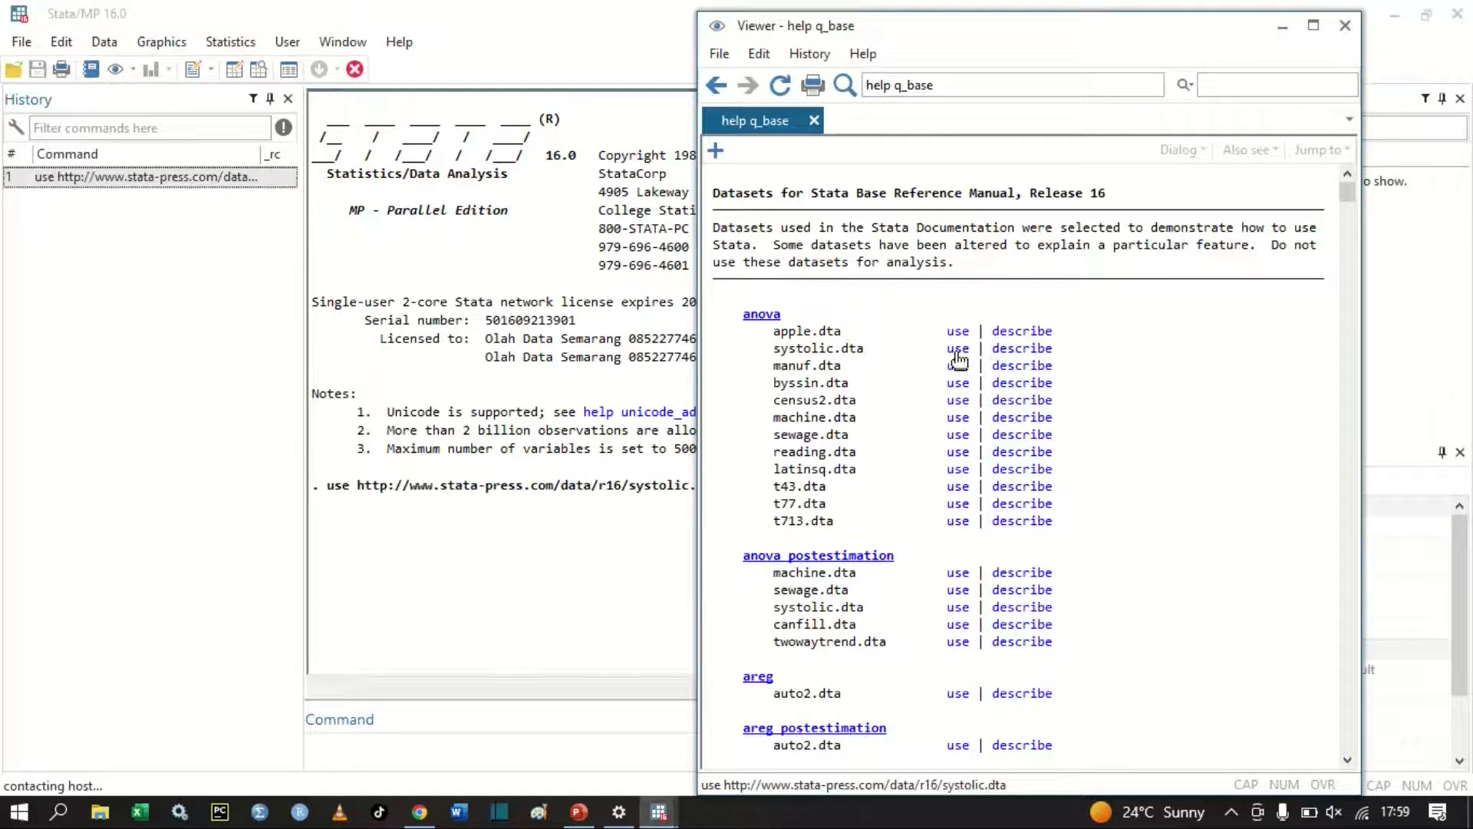
pyautogui.click(1343, 27)
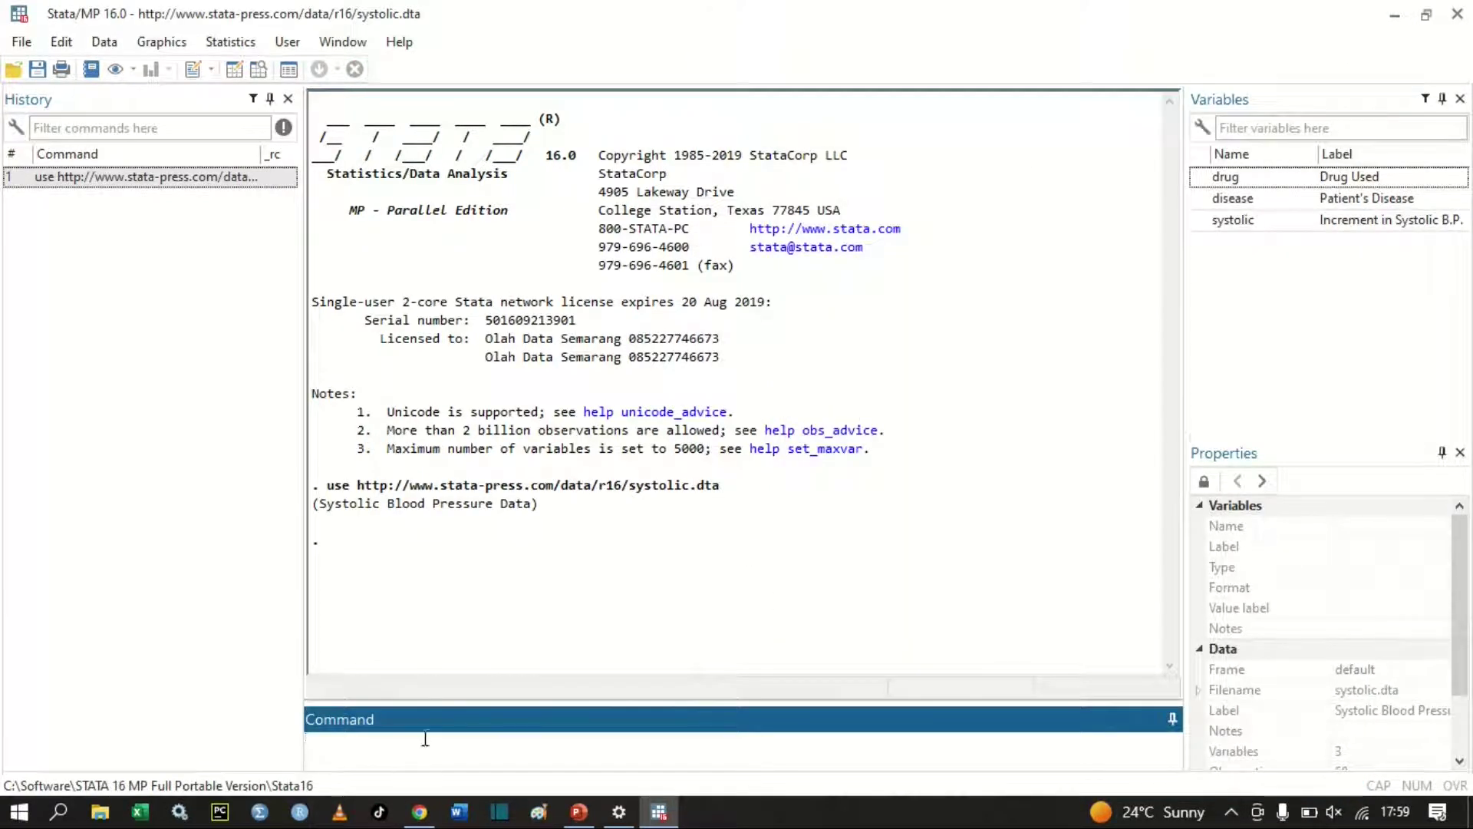
# - Run codebook on the whole dataset and review the descriptions of drug, disease and systolic
pyautogui.write('codebook')
pyautogui.press('Return')
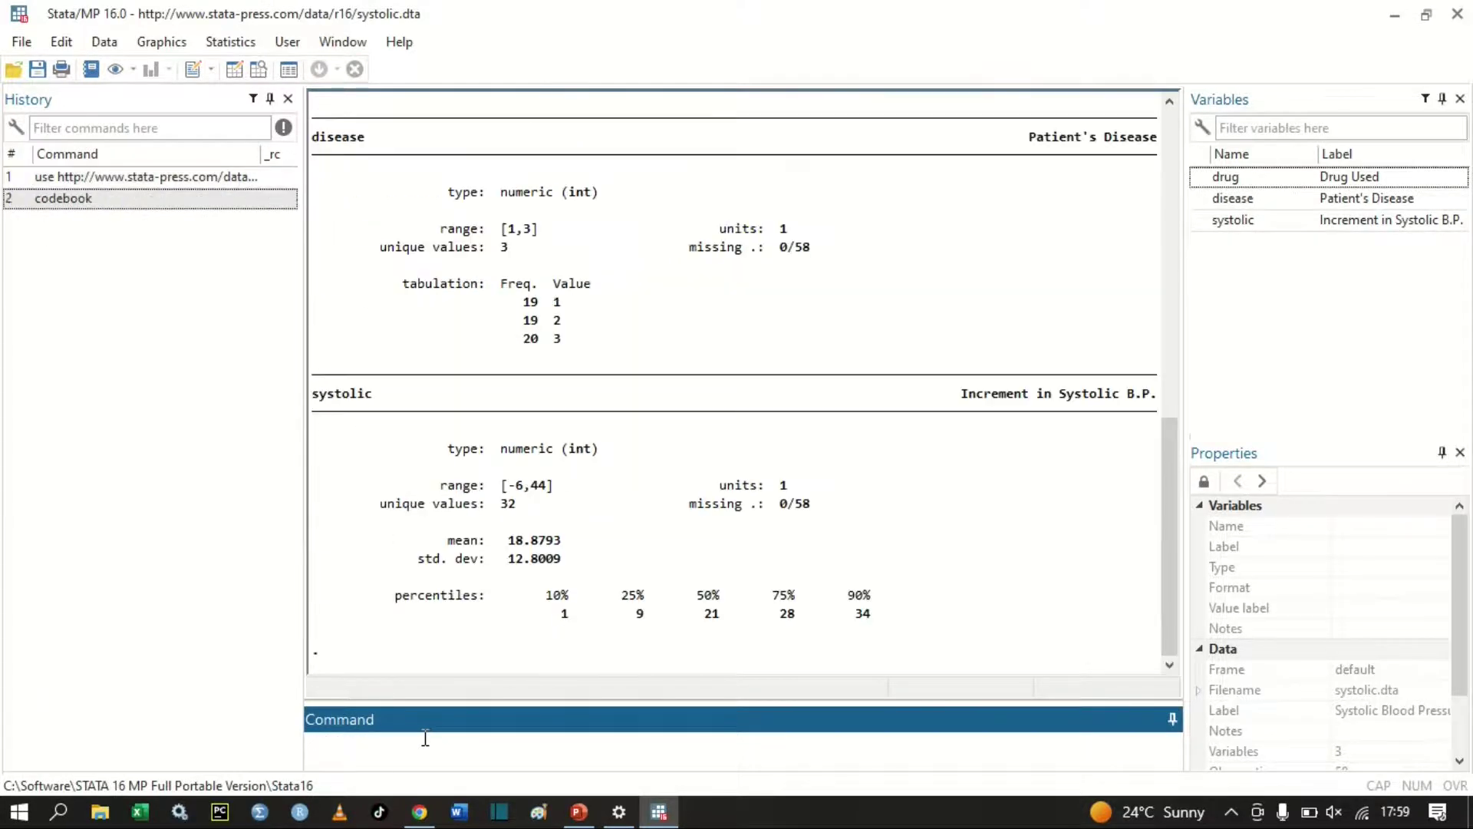
pyautogui.scroll(7, 483, 449)
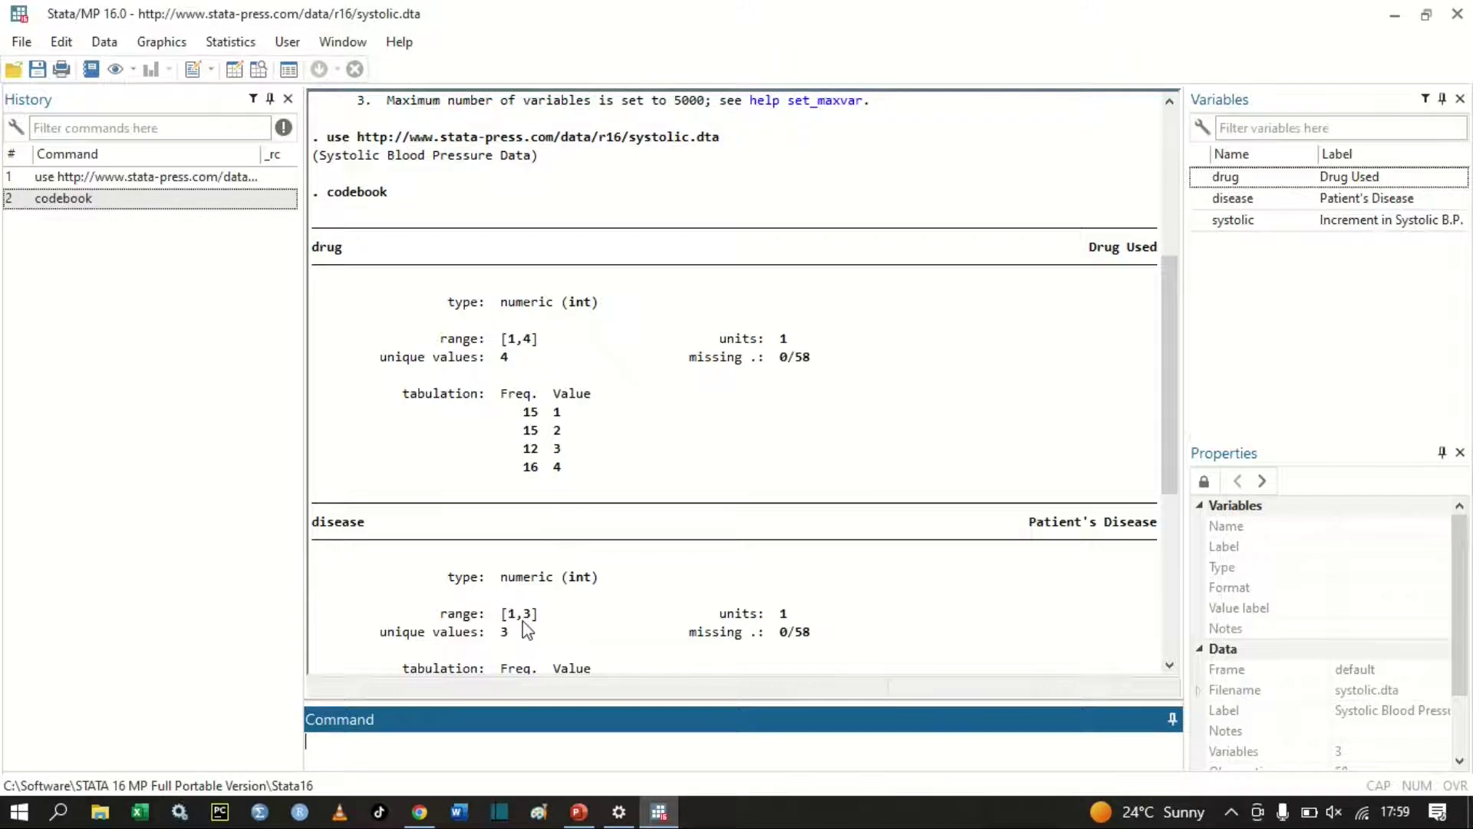
pyautogui.scroll(-7, 522, 621)
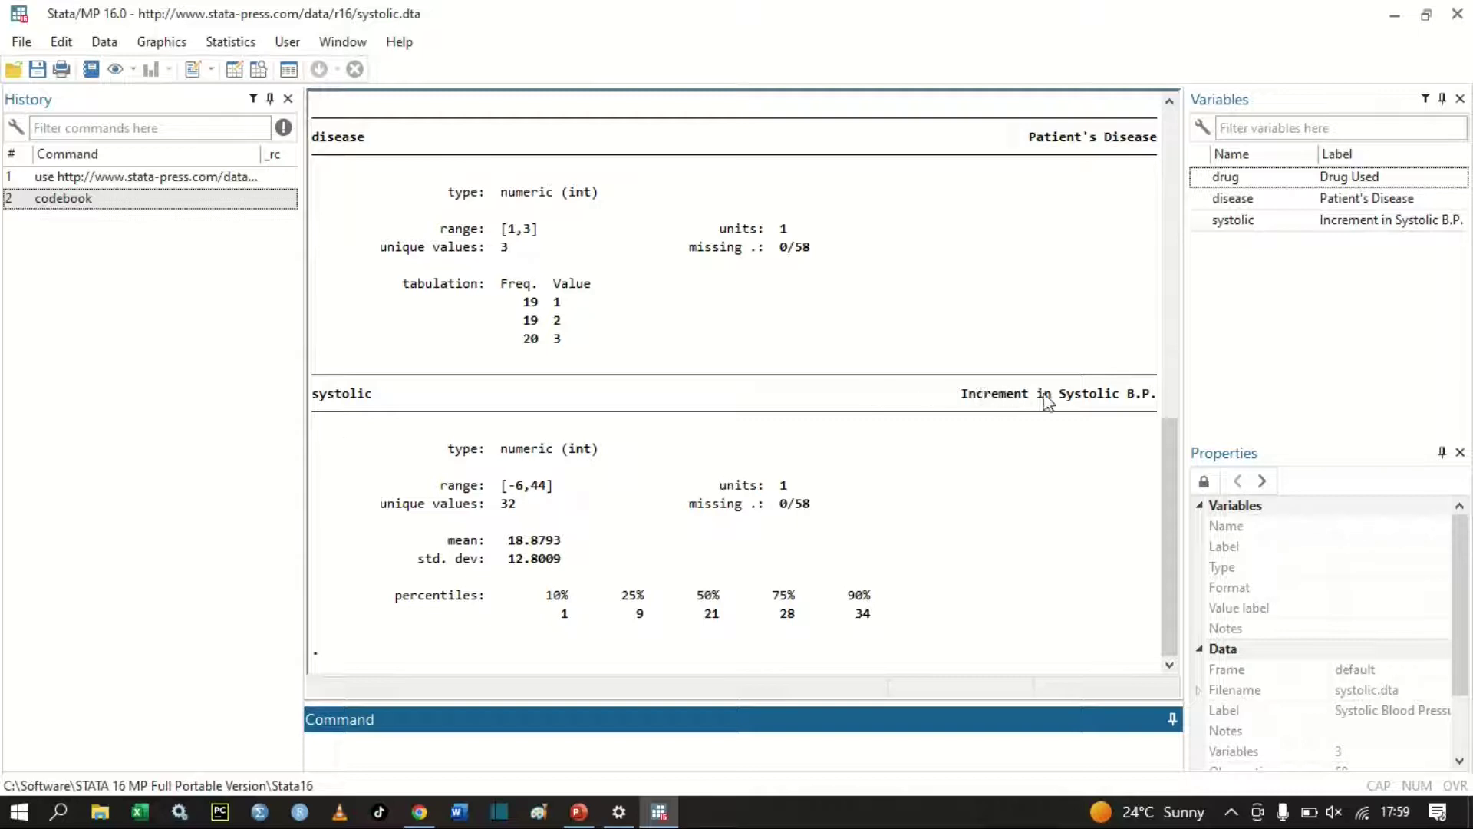
pyautogui.scroll(3, 839, 549)
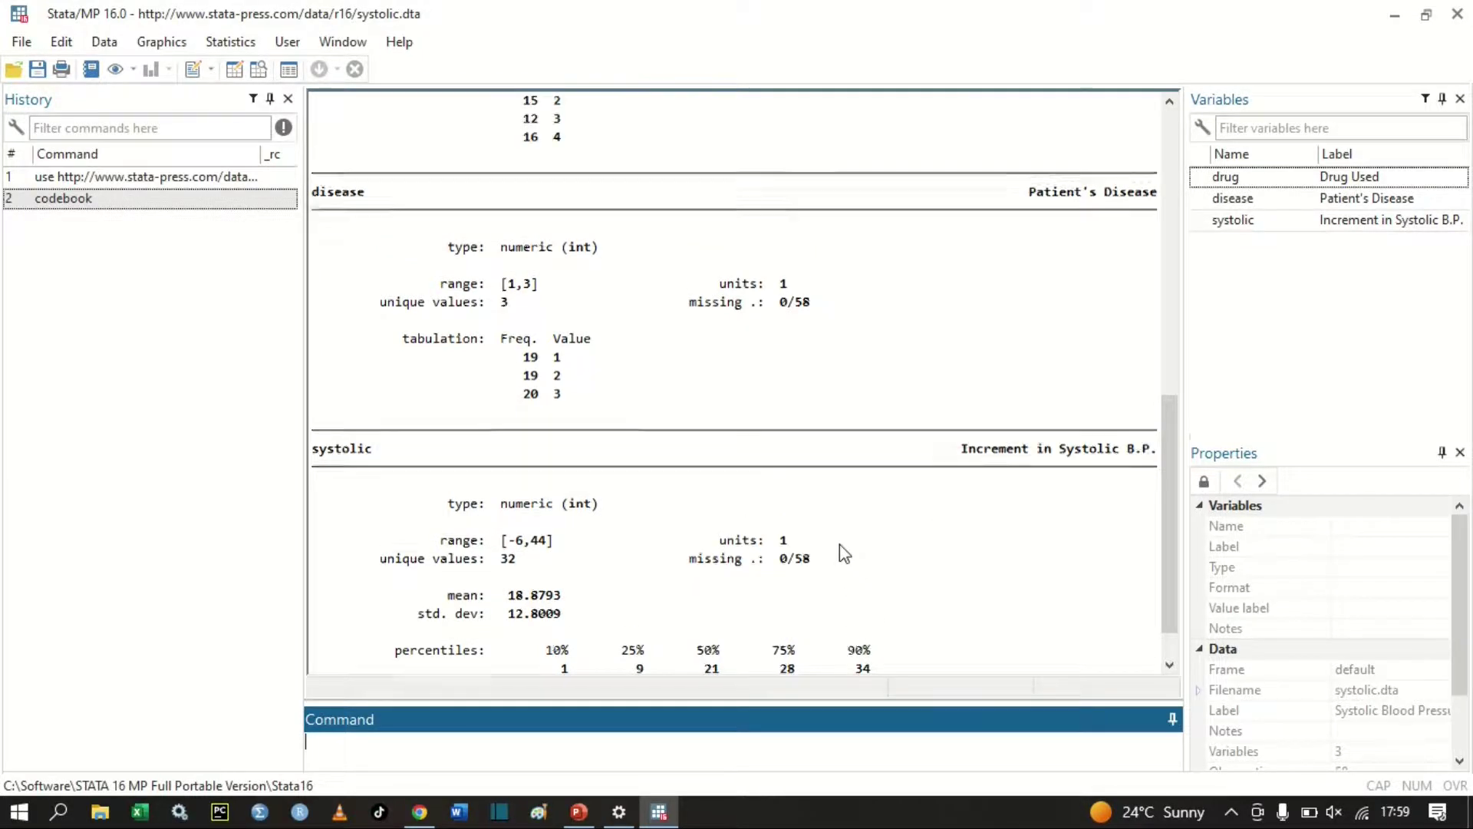
pyautogui.scroll(5, 842, 554)
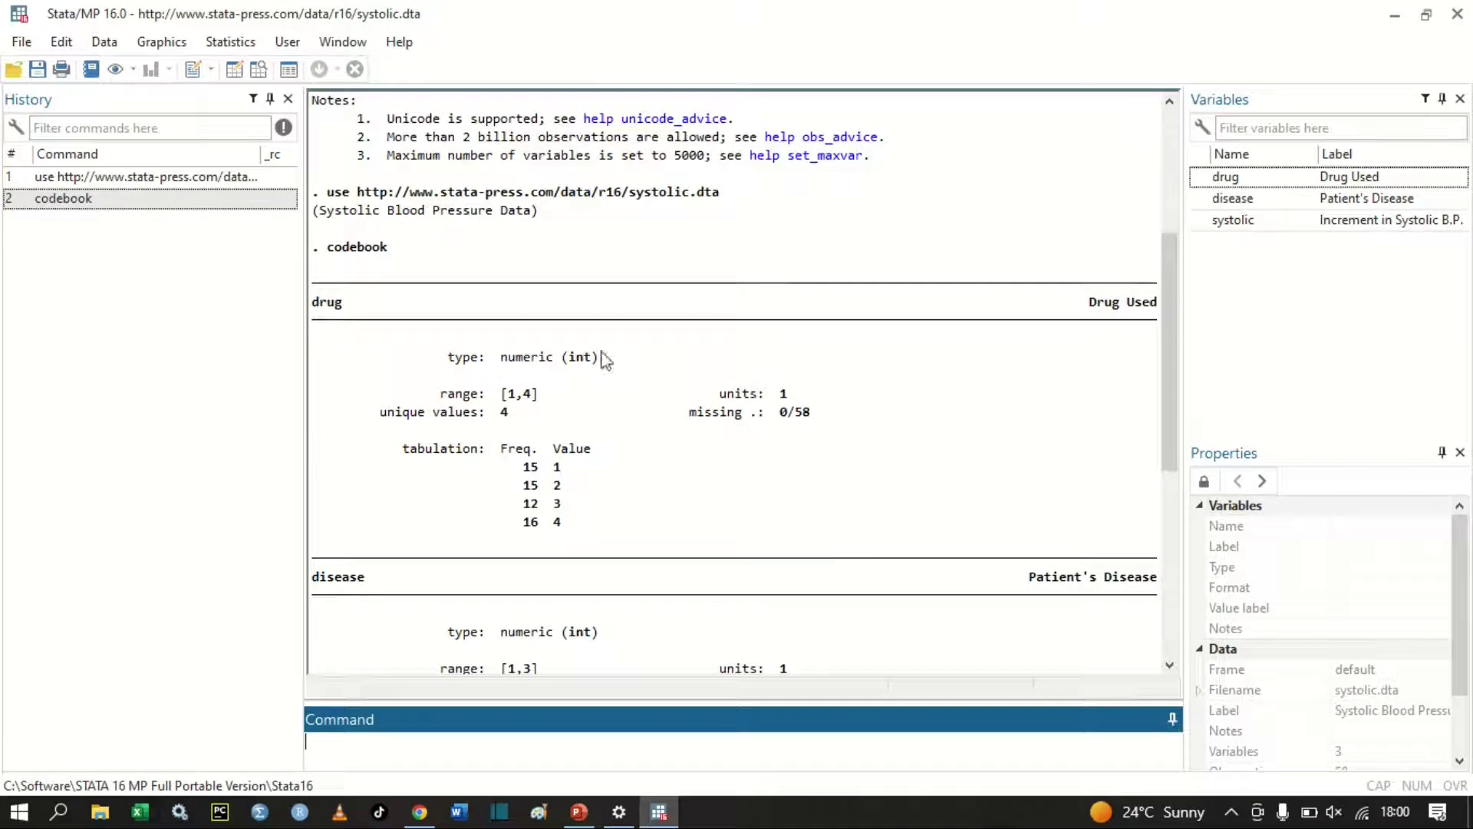
# - Browse all observations of the systolic dataset in the read-only Data Editor and close it
pyautogui.click(284, 71)
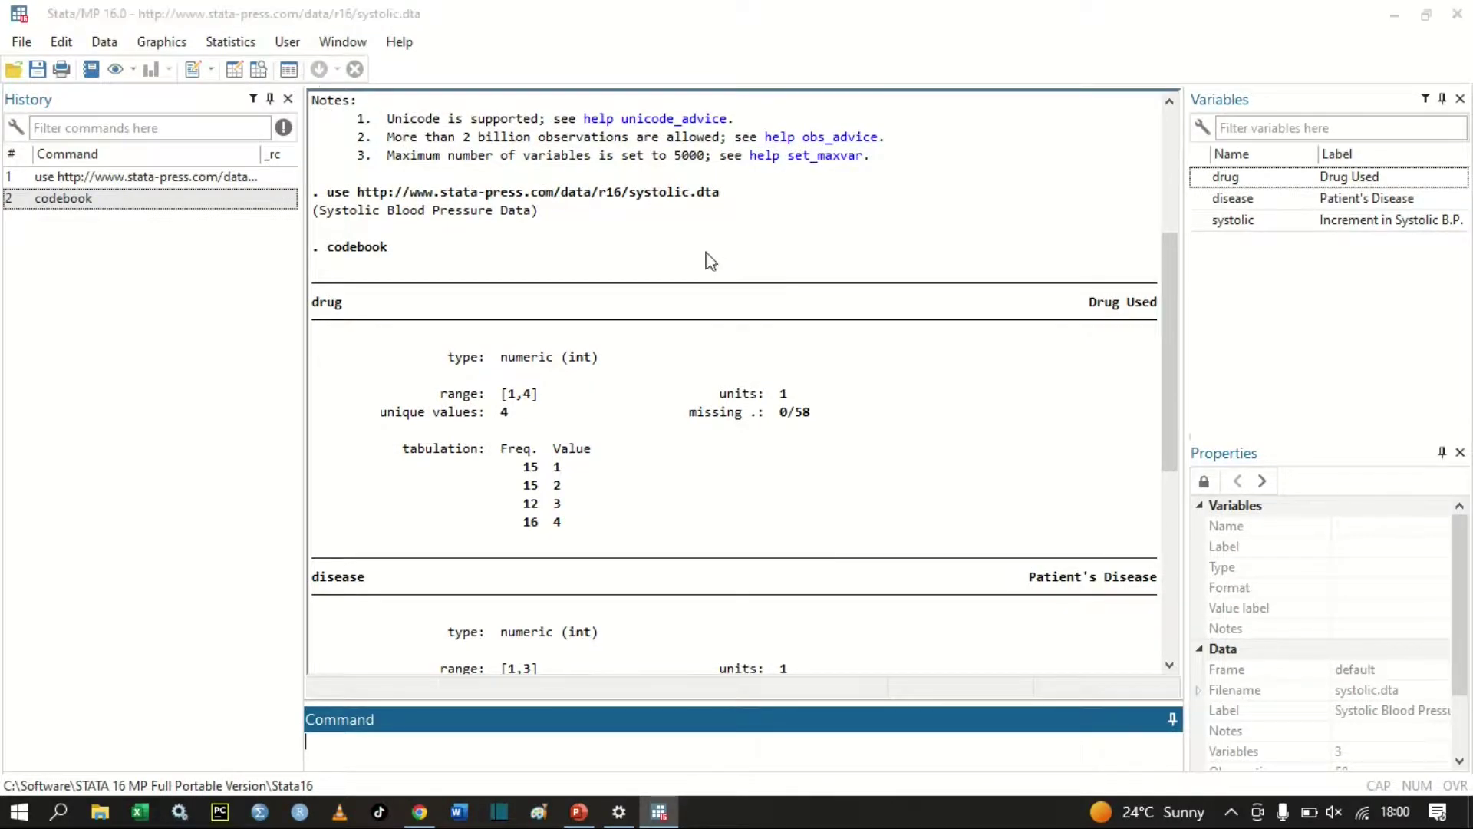
pyautogui.scroll(-15, 330, 398)
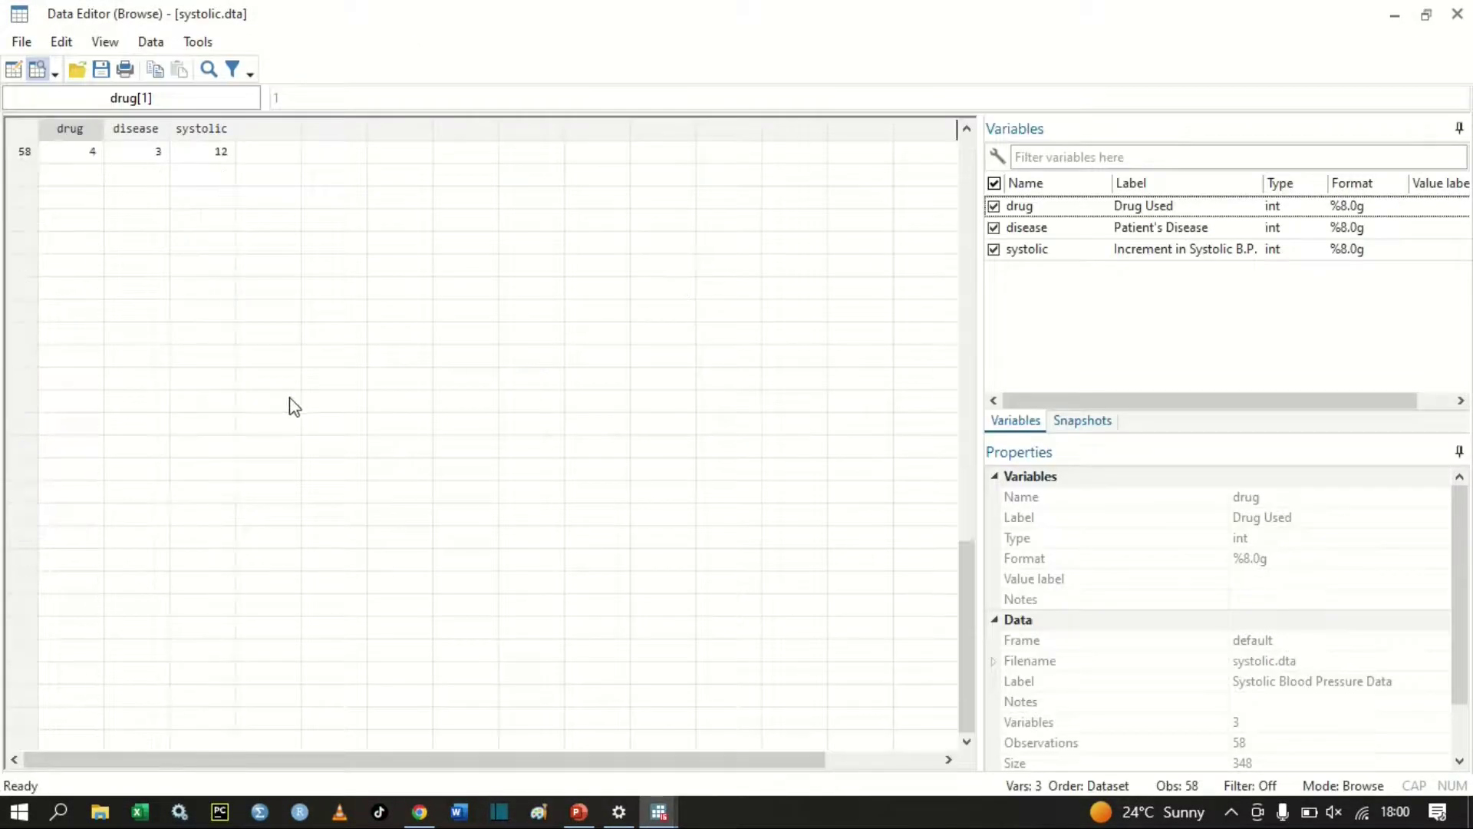
pyautogui.scroll(15, 293, 404)
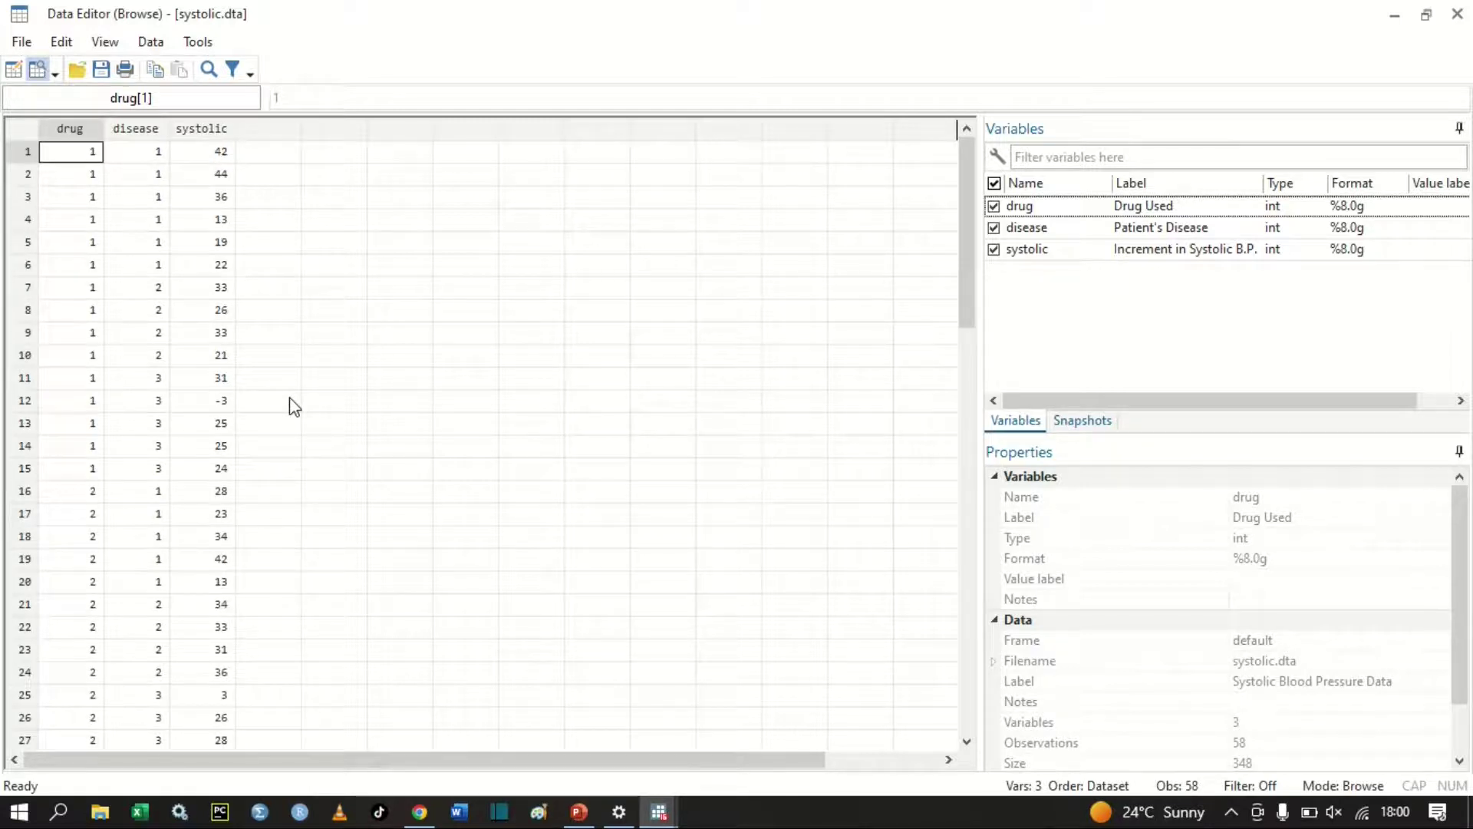
pyautogui.click(1458, 16)
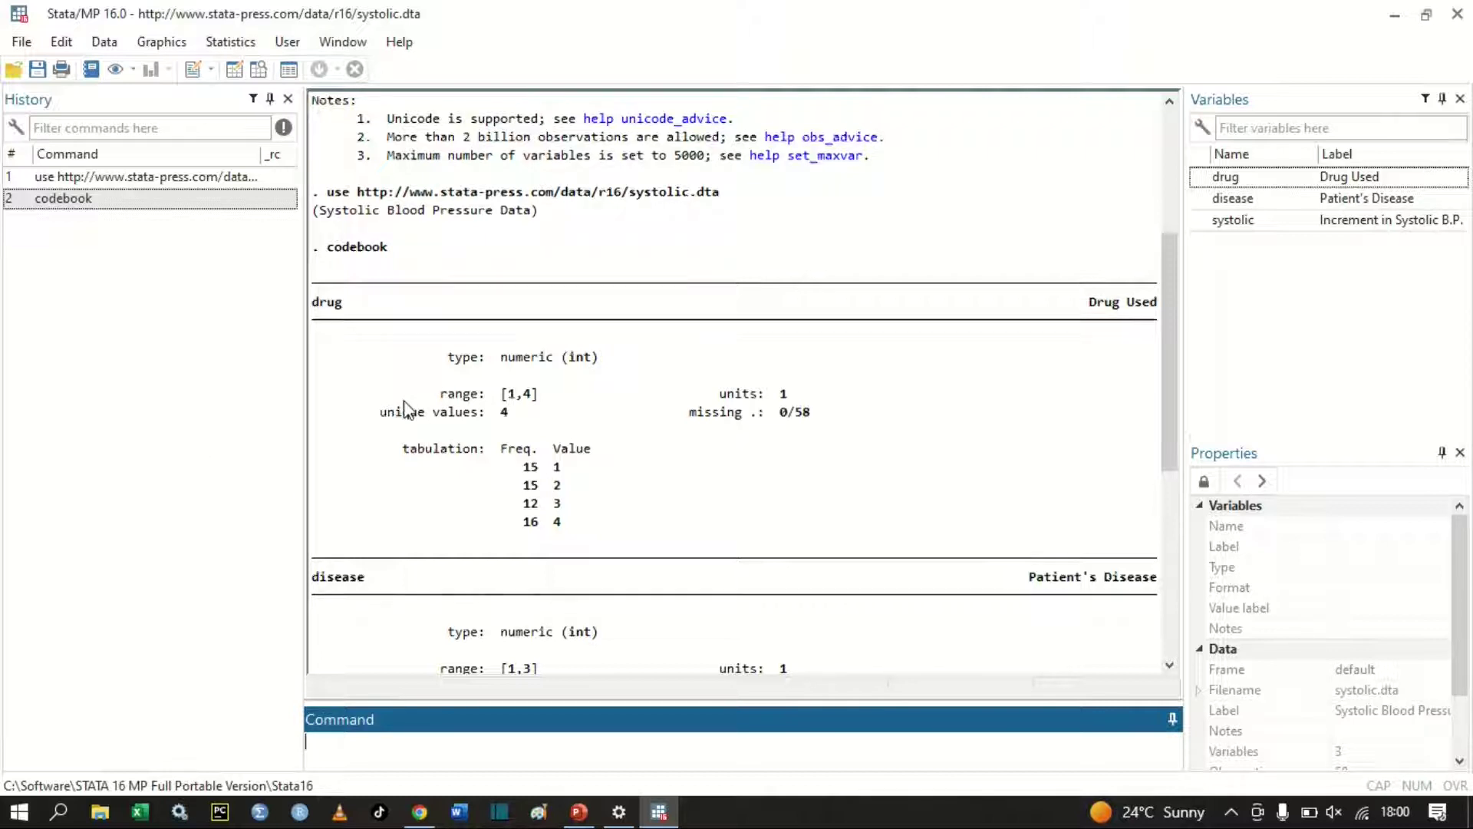
# - Compose an anova command with systolic as the dependent variable and drug and disease as factors
pyautogui.scroll(-1, 407, 412)
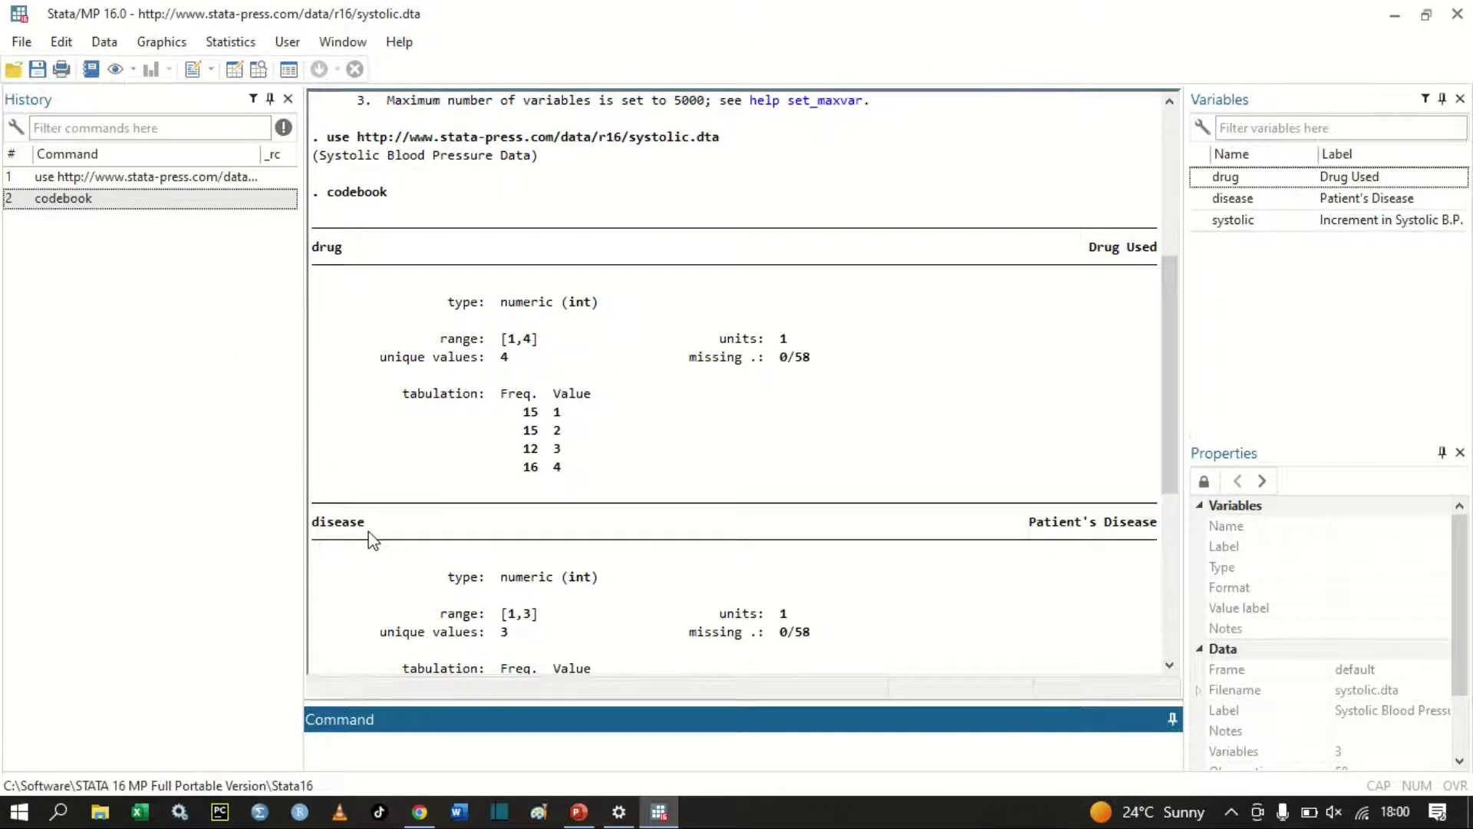
pyautogui.scroll(-4, 372, 540)
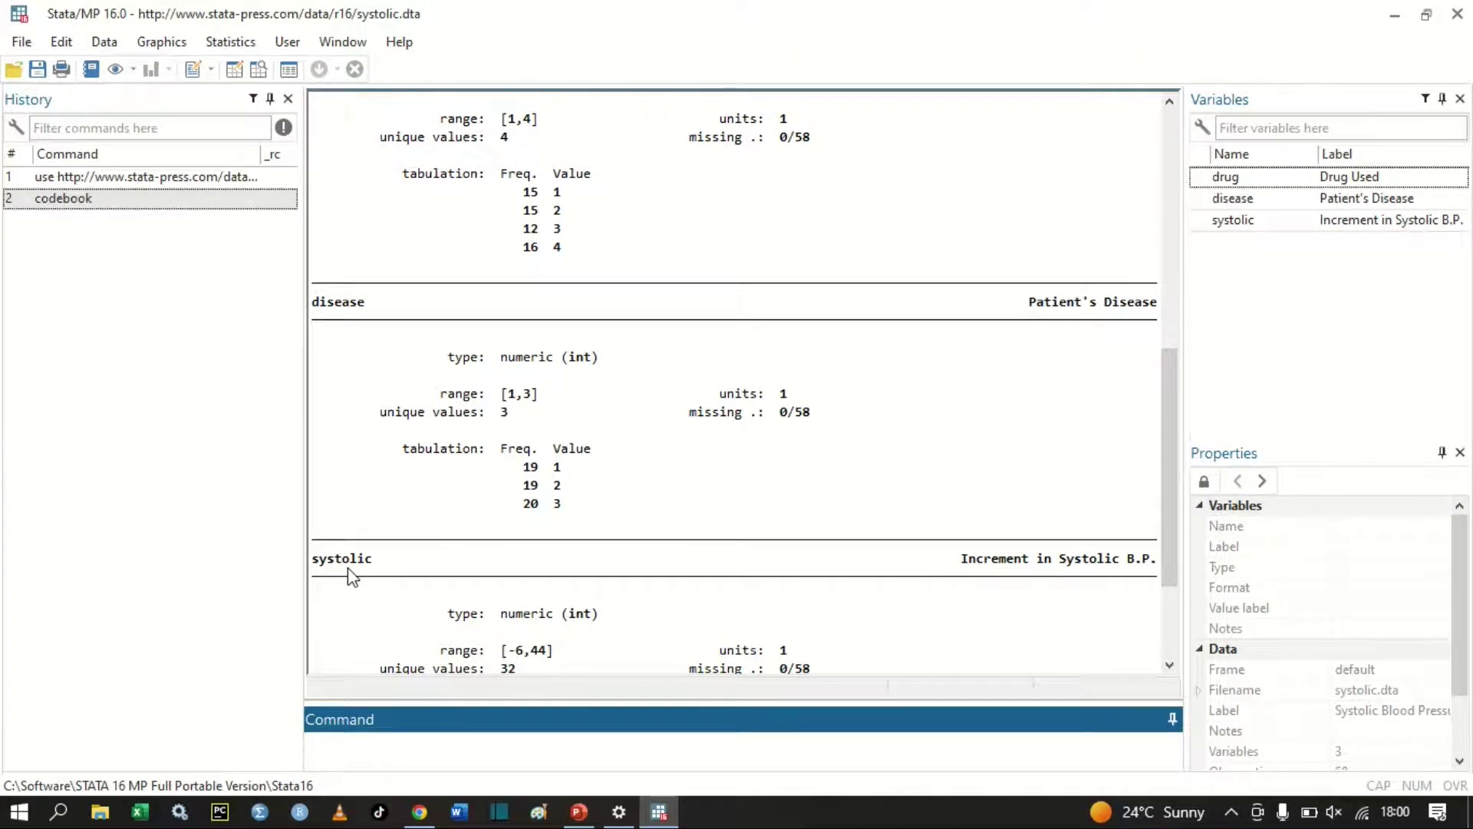
pyautogui.scroll(-3, 351, 577)
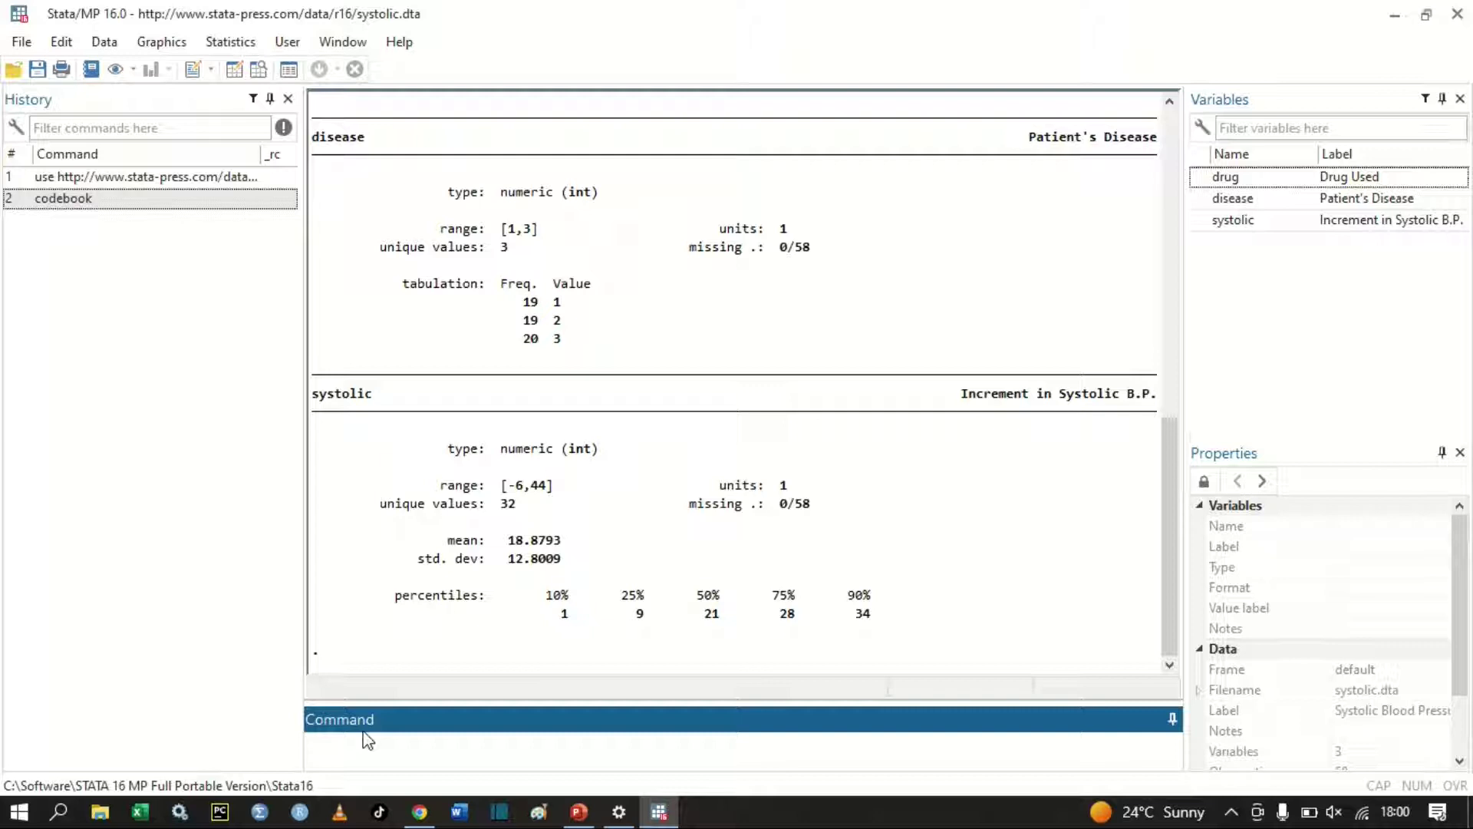
pyautogui.write('ova')
pyautogui.moveTo(1205, 232)
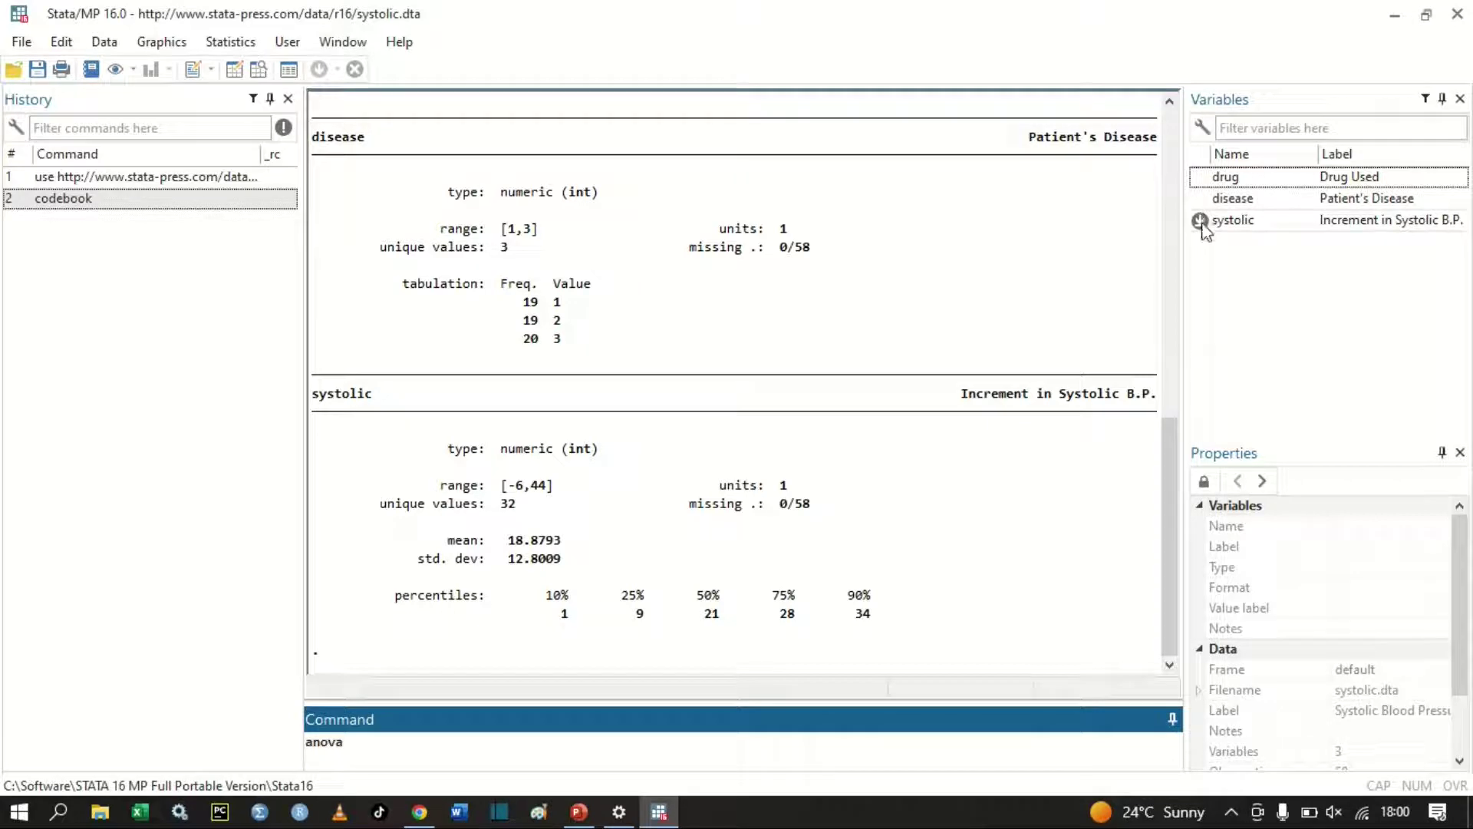
pyautogui.click(1200, 221)
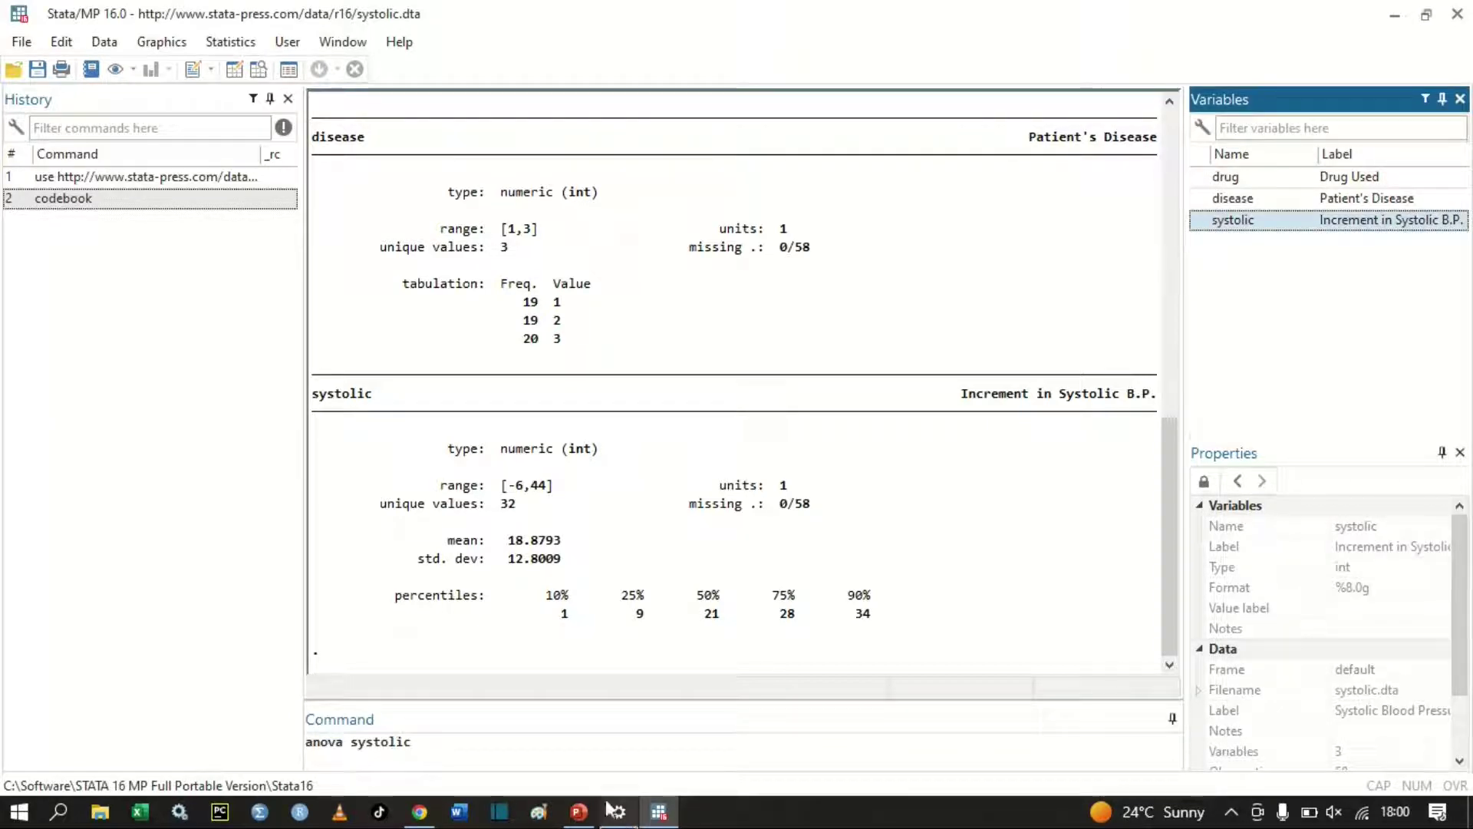
pyautogui.moveTo(1201, 179)
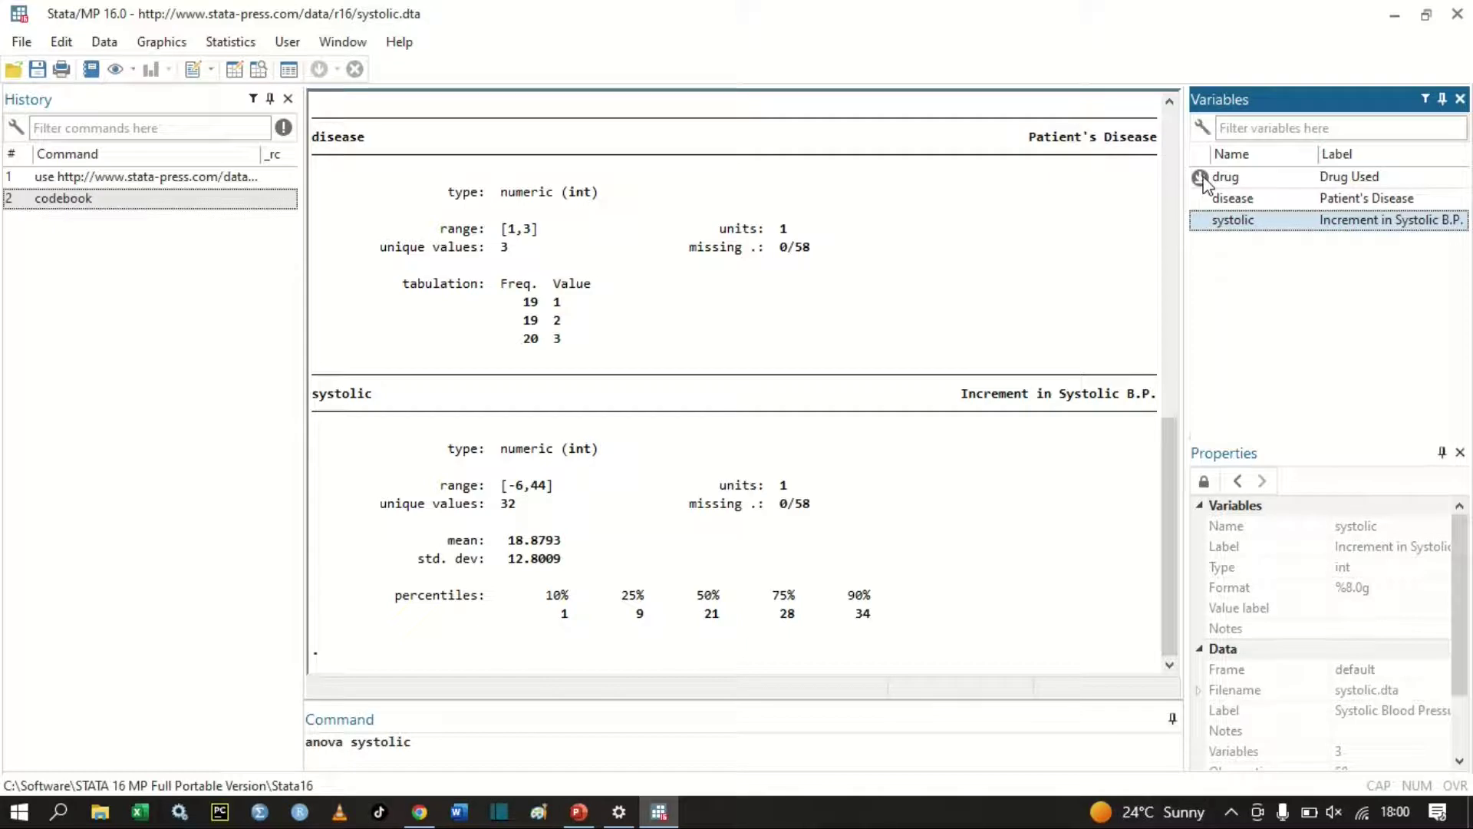
pyautogui.click(1200, 177)
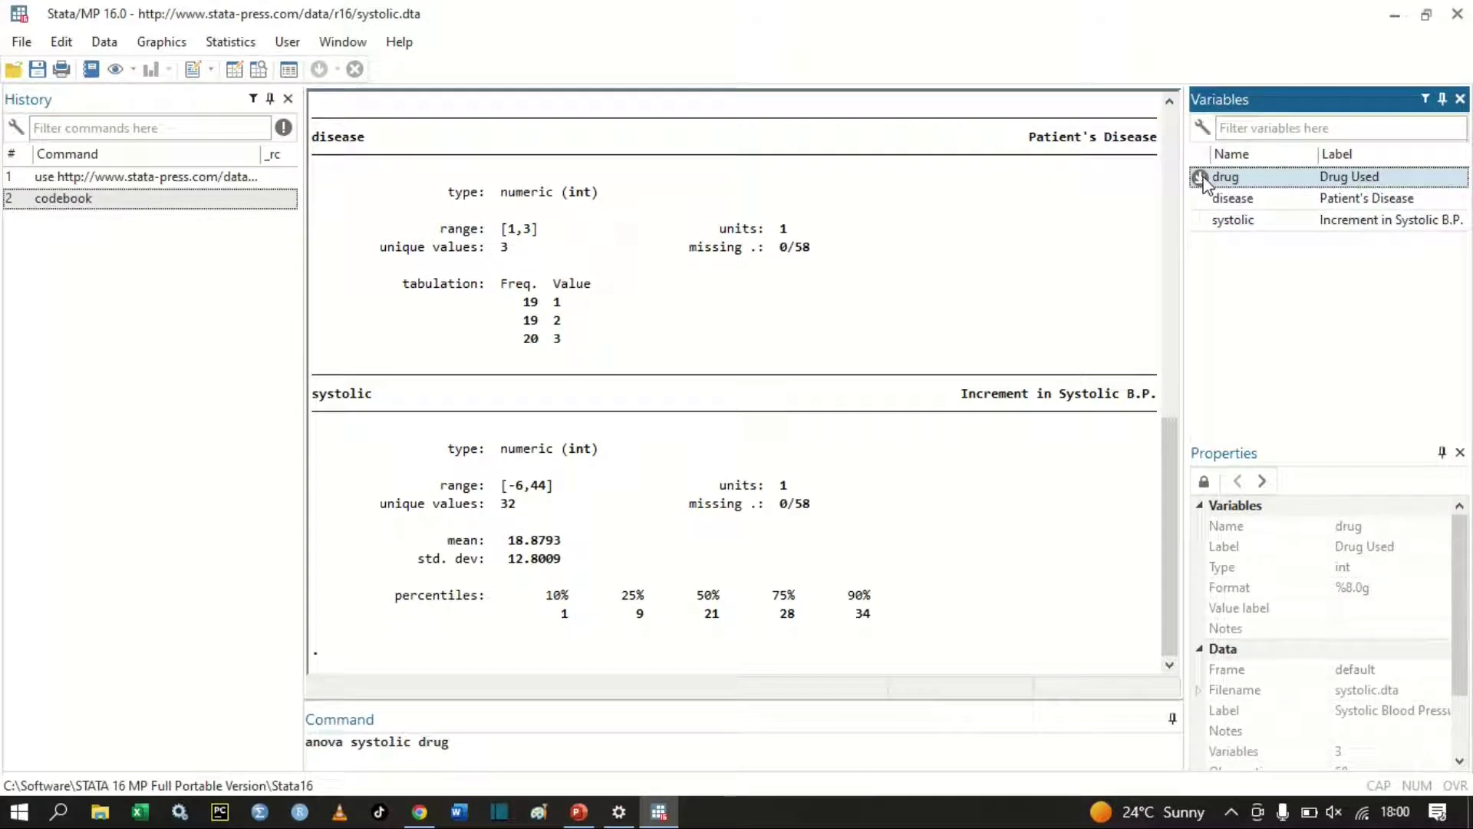
pyautogui.moveTo(1202, 207)
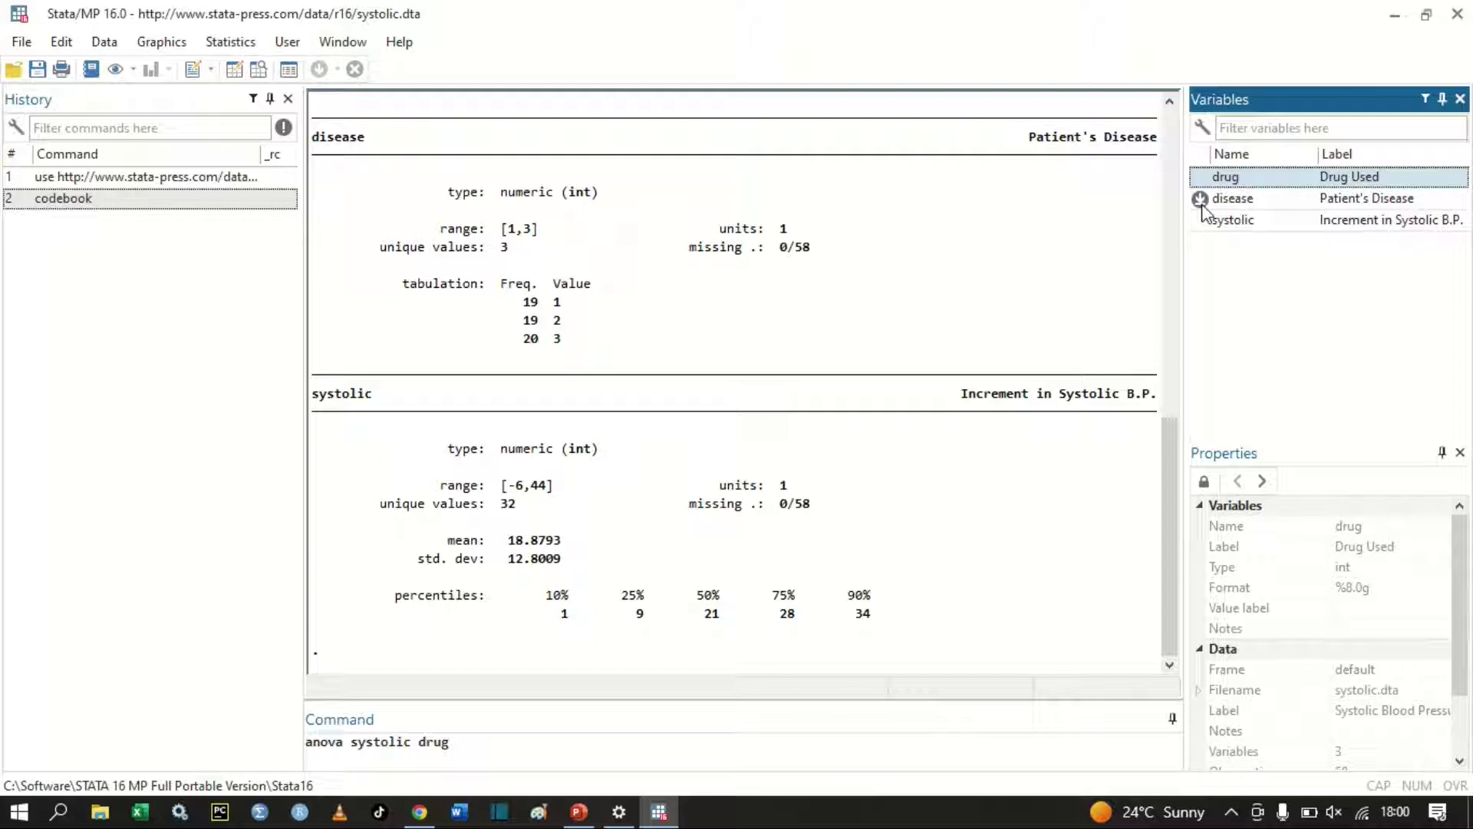
pyautogui.click(1200, 200)
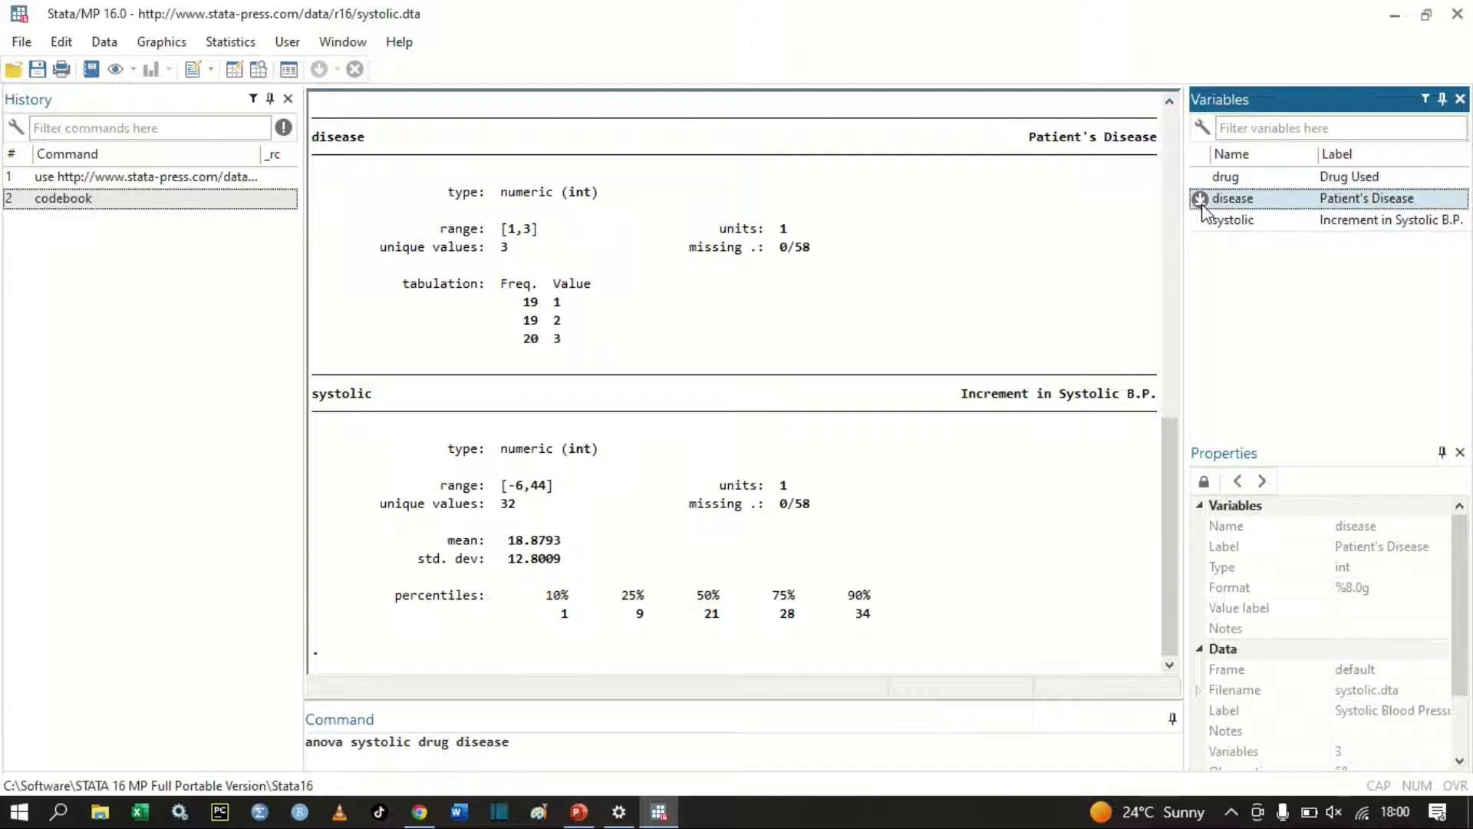
# - Add the interaction term drug#disease without a space to the anova command and run it
pyautogui.moveTo(1202, 182)
pyautogui.click(1200, 178)
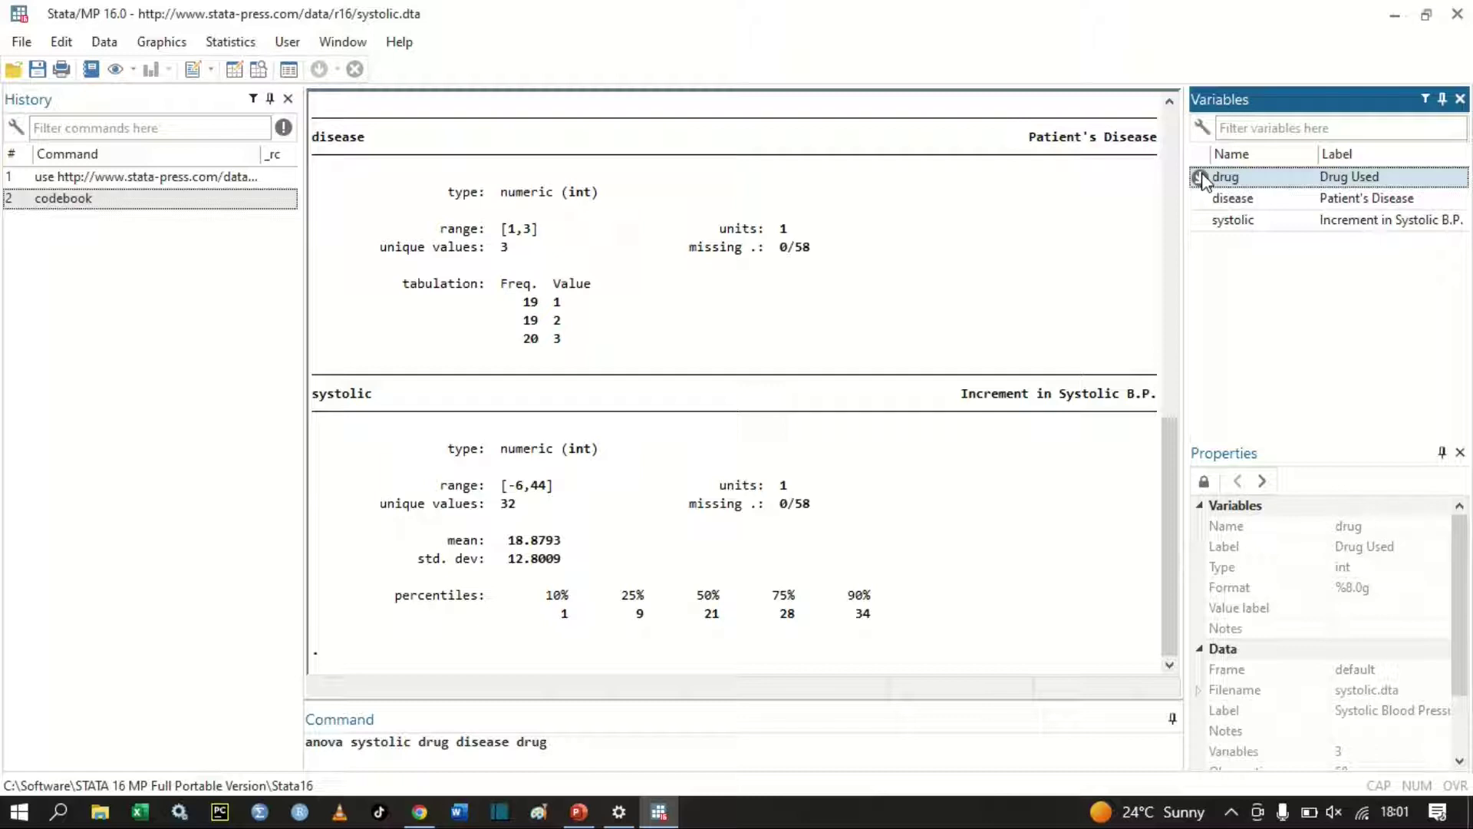
pyautogui.write('#')
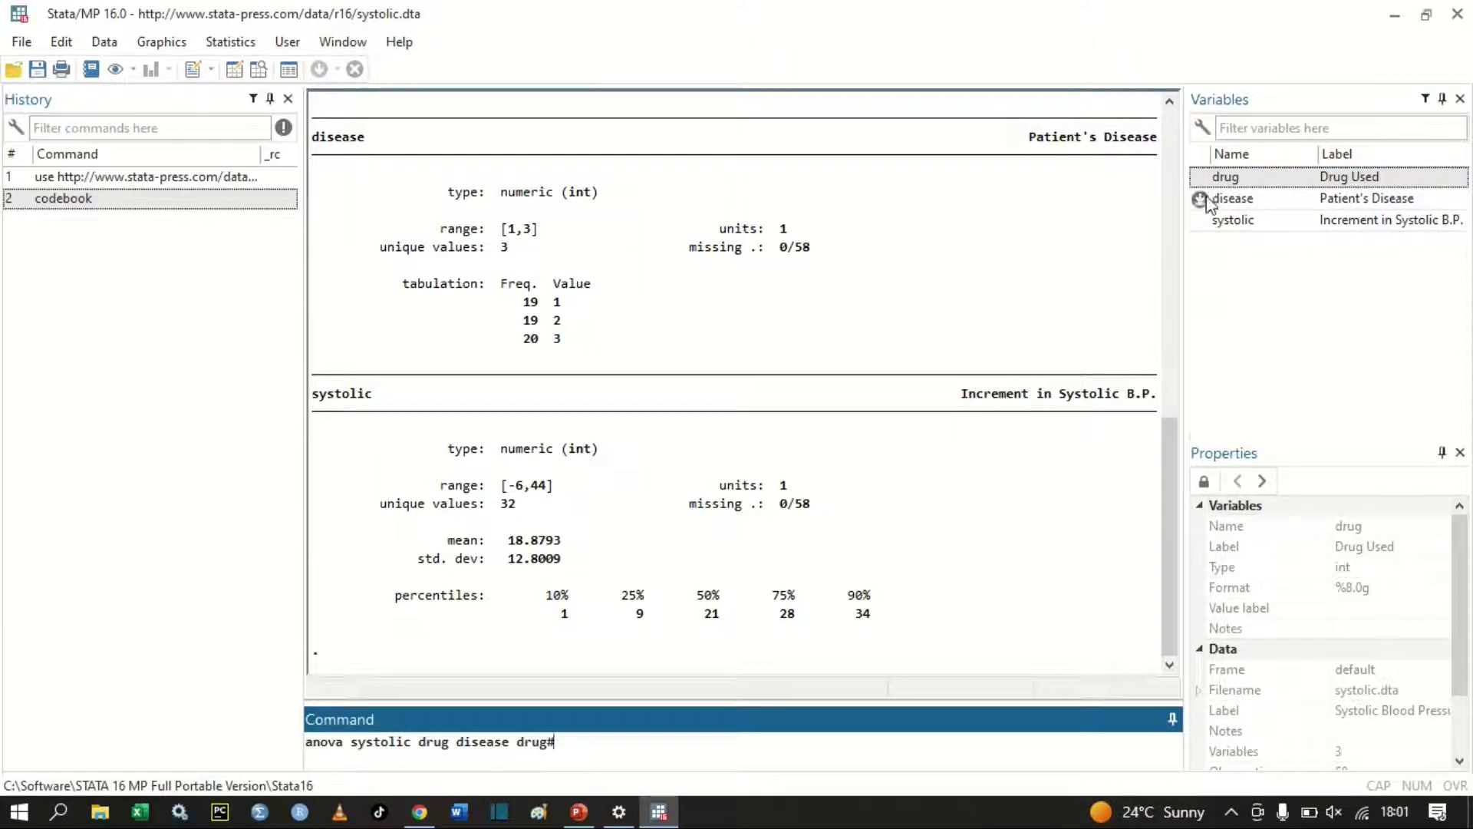
pyautogui.click(1201, 200)
pyautogui.click(625, 749)
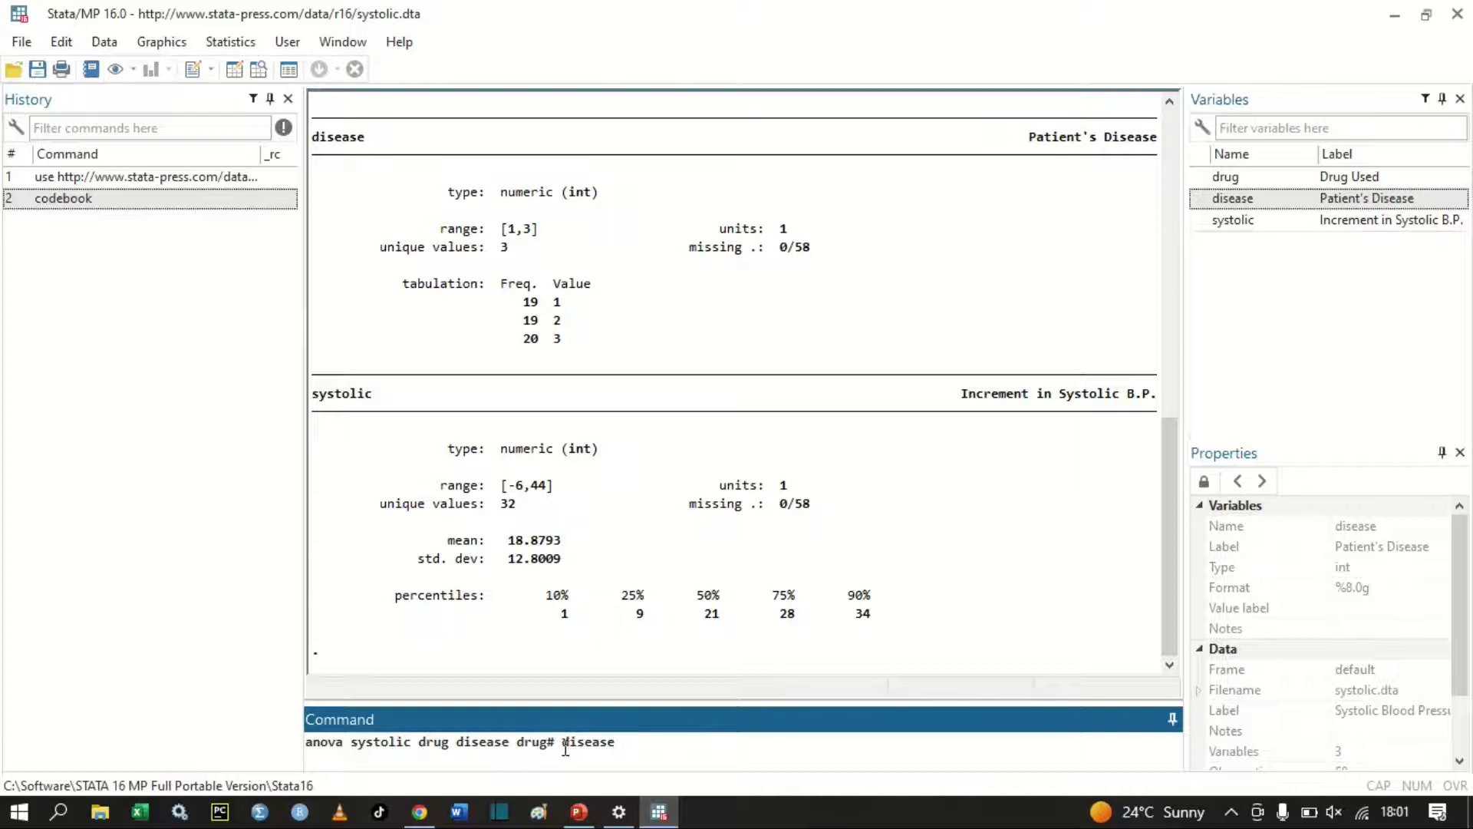
pyautogui.click(563, 744)
pyautogui.press('BackSpace')
pyautogui.press('Return')
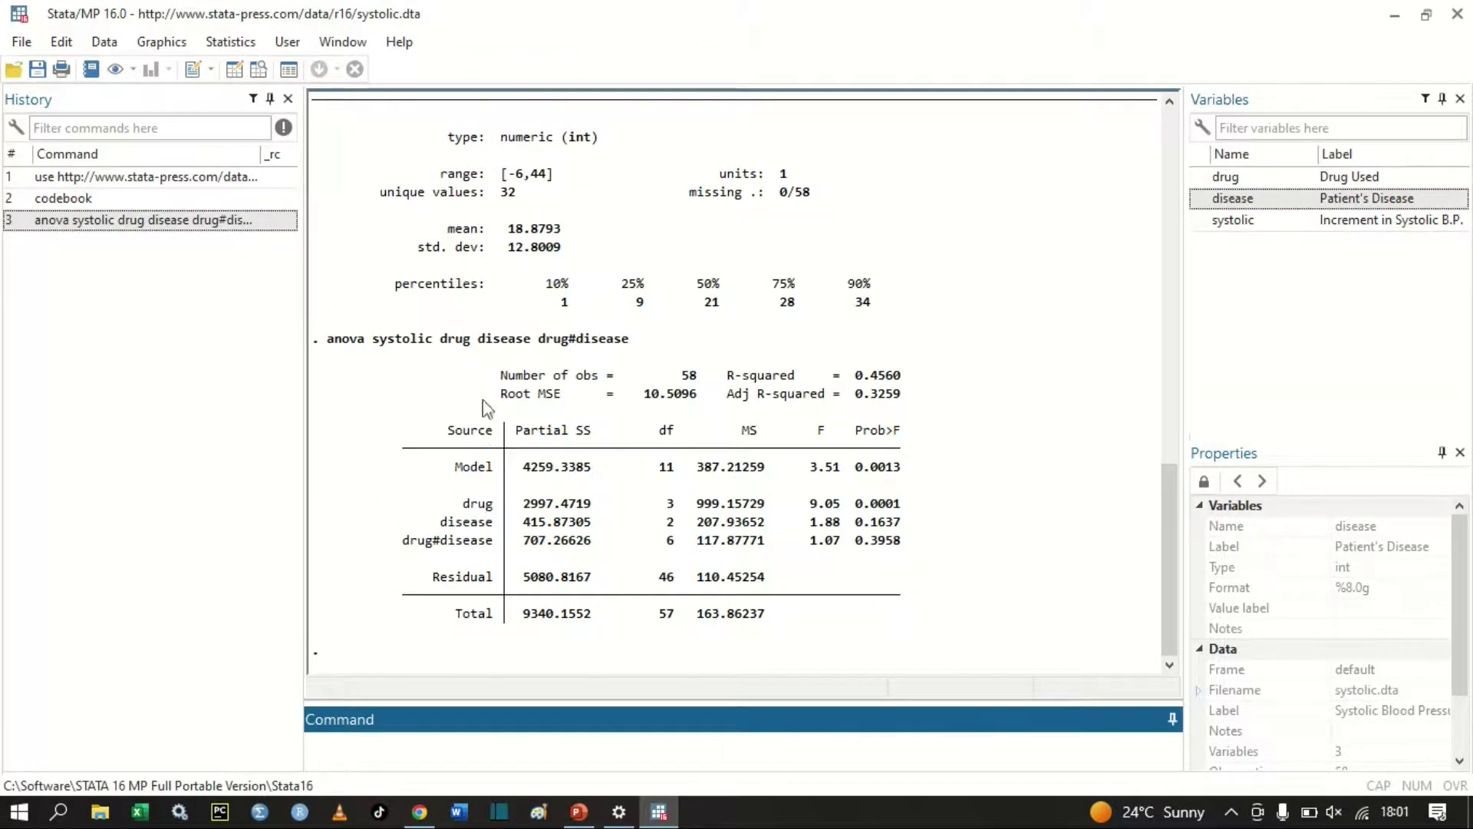
# - Examine the two-way ANOVA table for the drug, disease and drug#disease effects, alongside the codebook output
pyautogui.scroll(2, 483, 399)
pyautogui.scroll(-1, 483, 400)
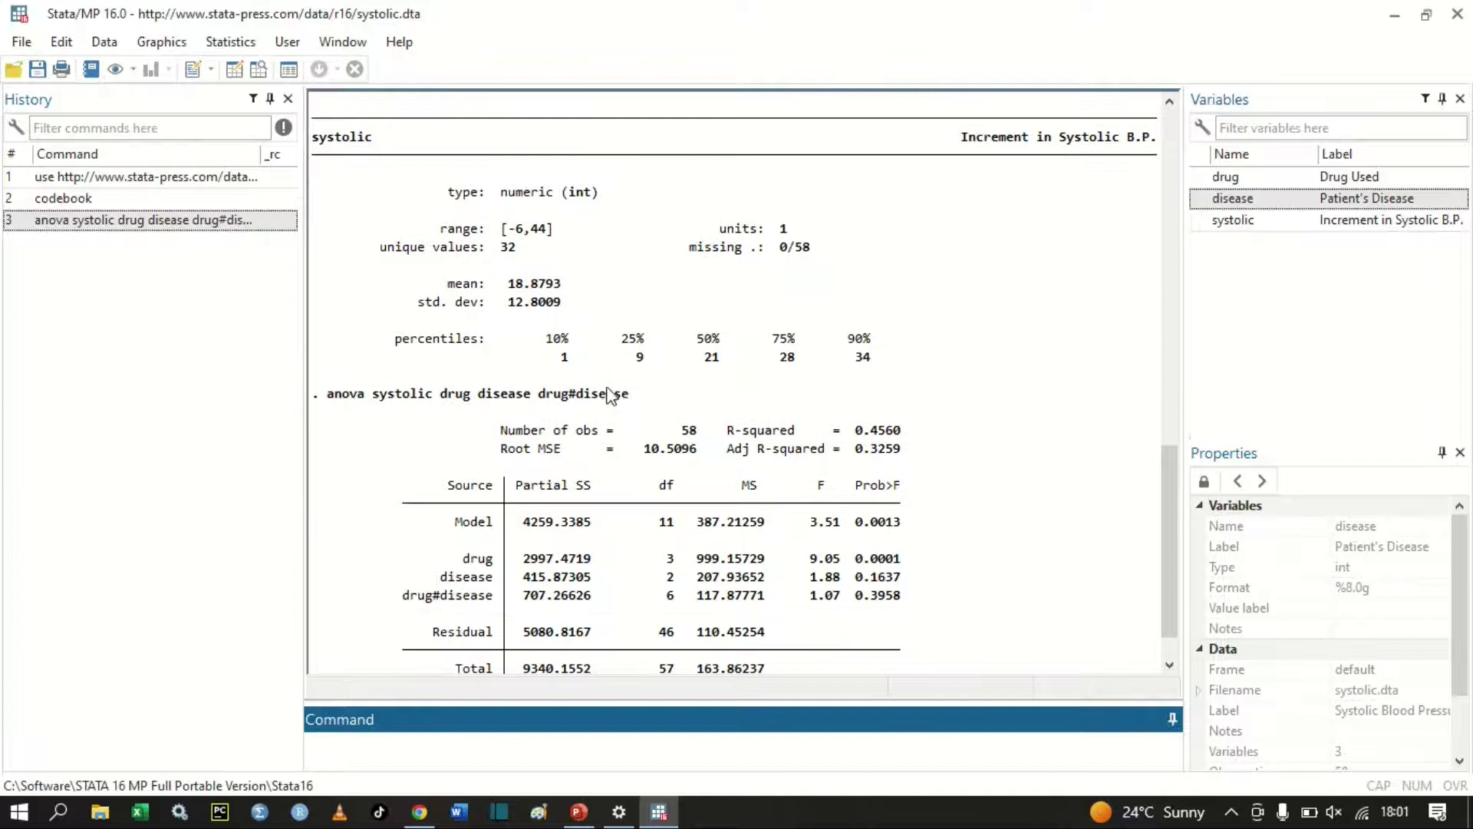
pyautogui.moveTo(629, 394); pyautogui.dragTo(343, 399)
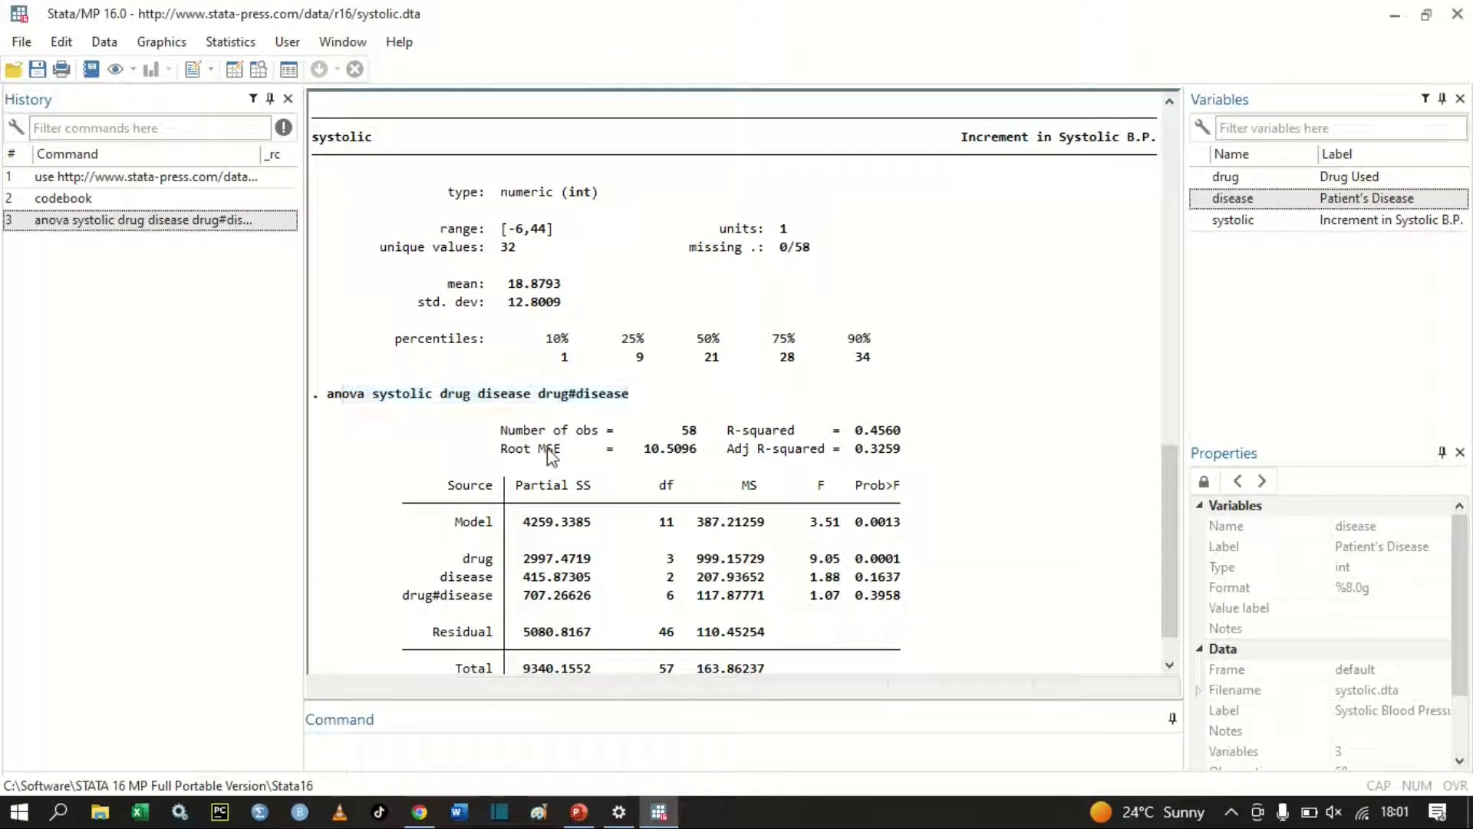
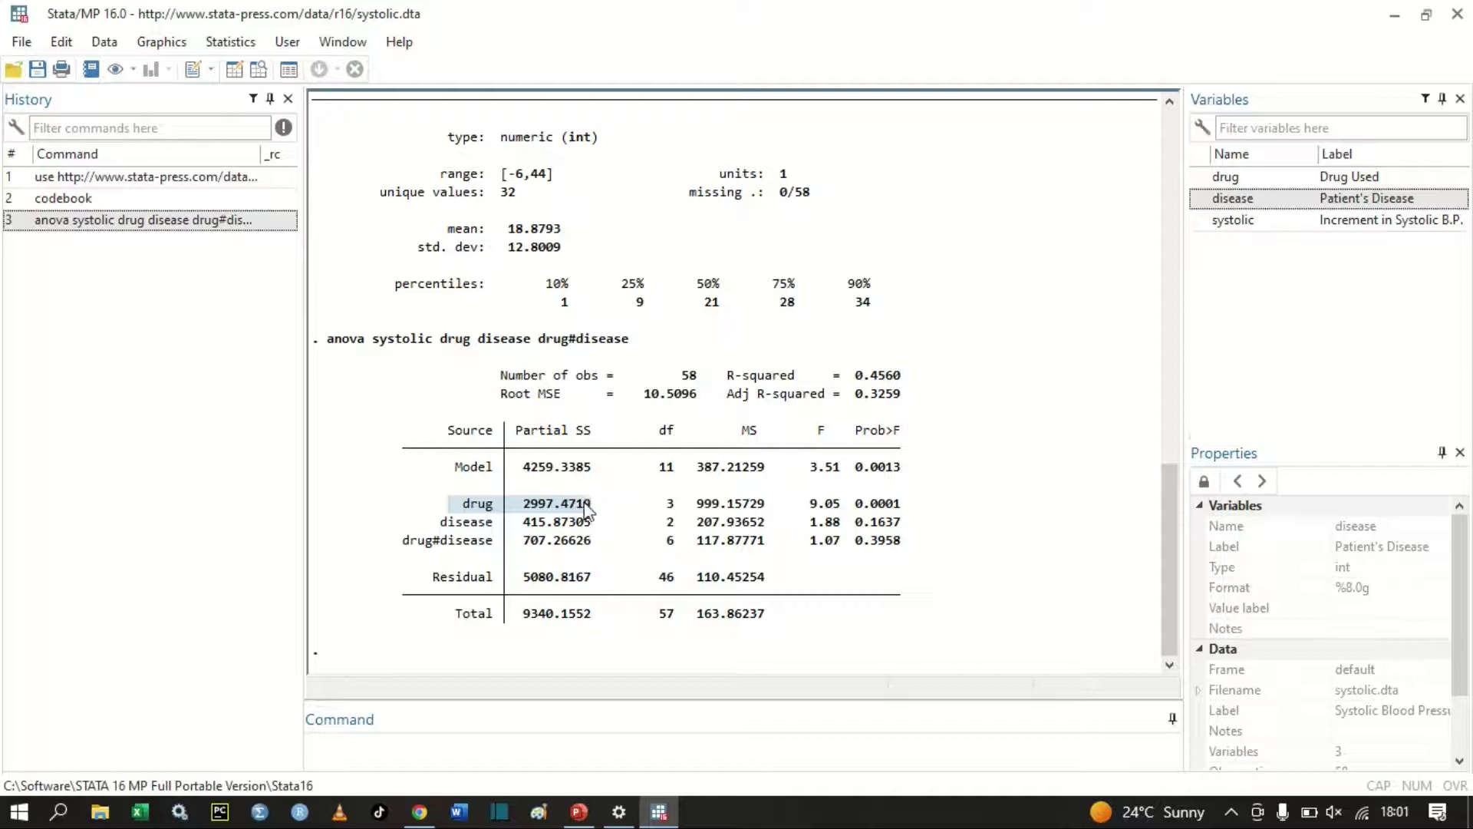
pyautogui.click(577, 516)
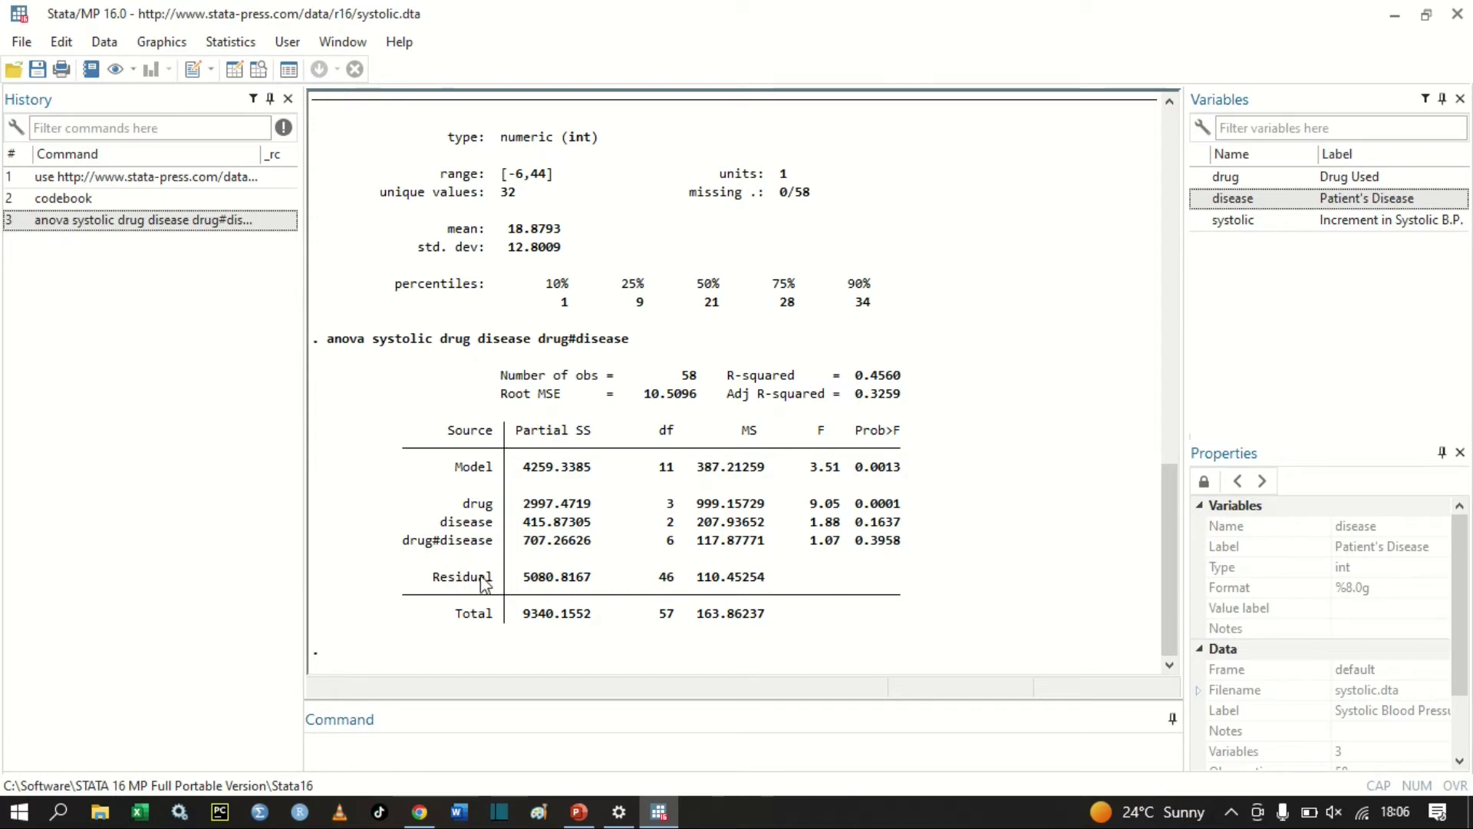
pyautogui.scroll(4, 484, 584)
pyautogui.scroll(-4, 484, 583)
pyautogui.scroll(6, 484, 586)
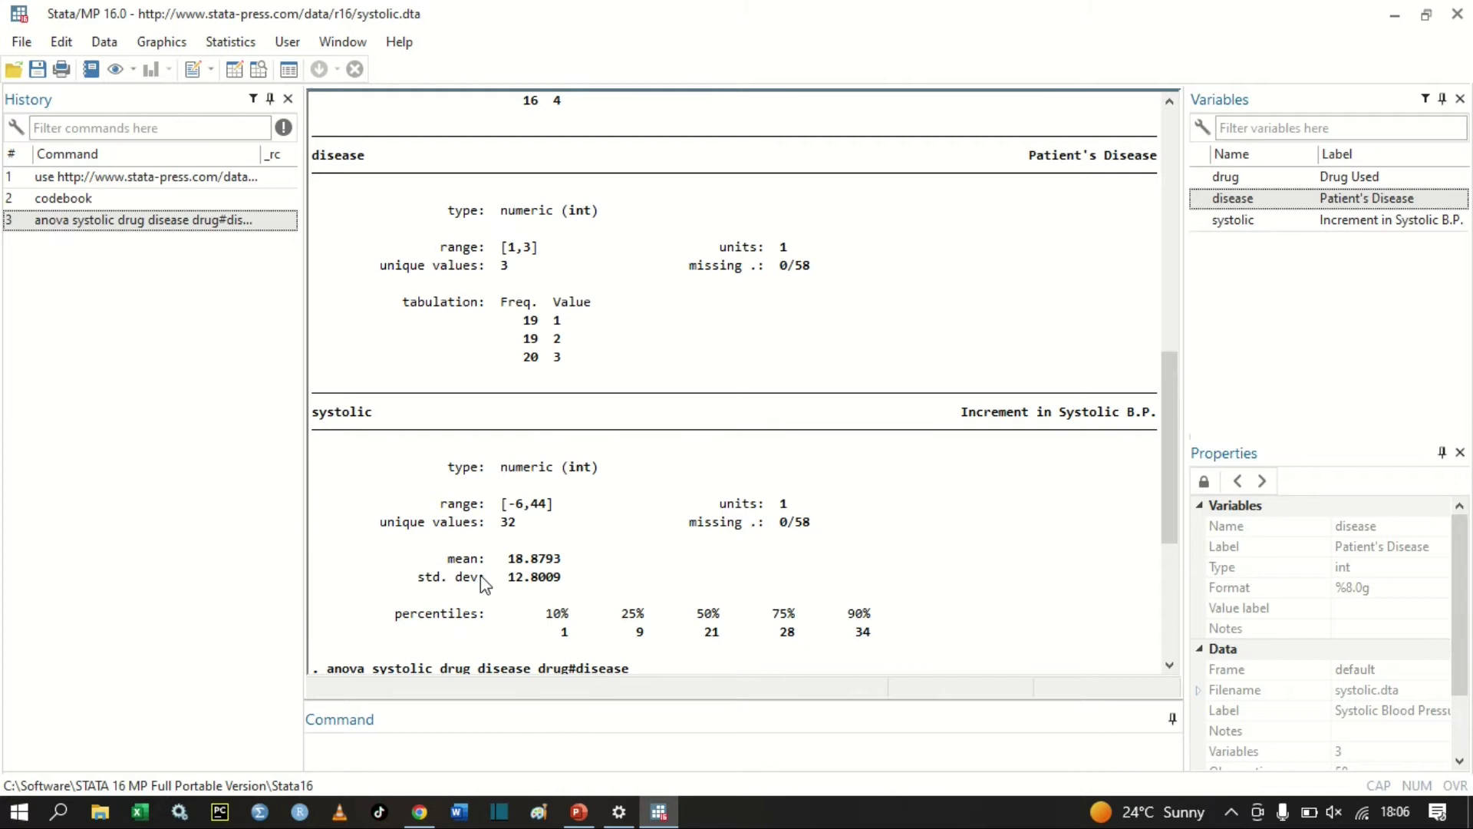
pyautogui.scroll(-6, 483, 585)
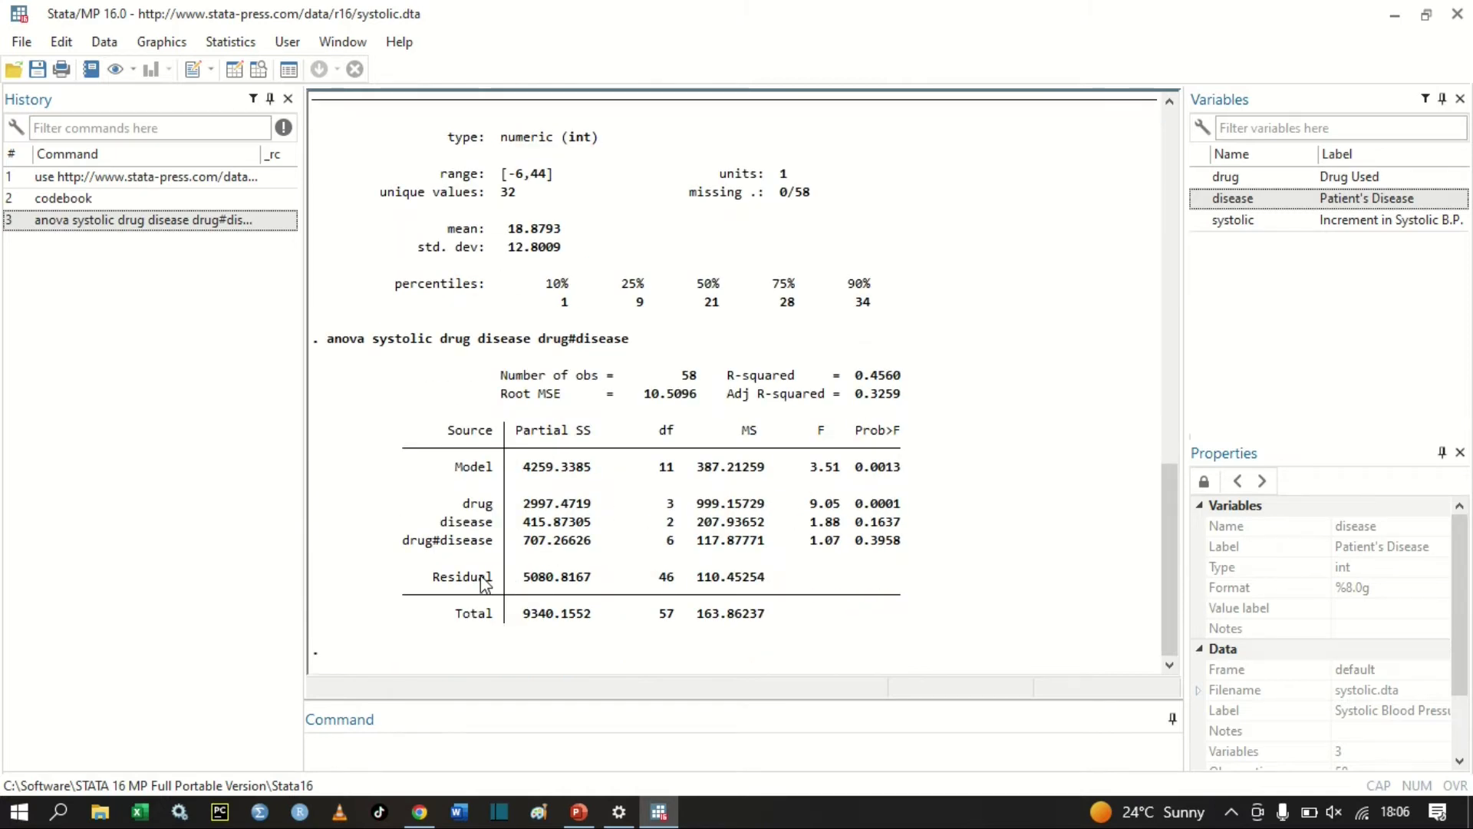
# - Begin a new command following the two-way ANOVA
pyautogui.click(503, 753)
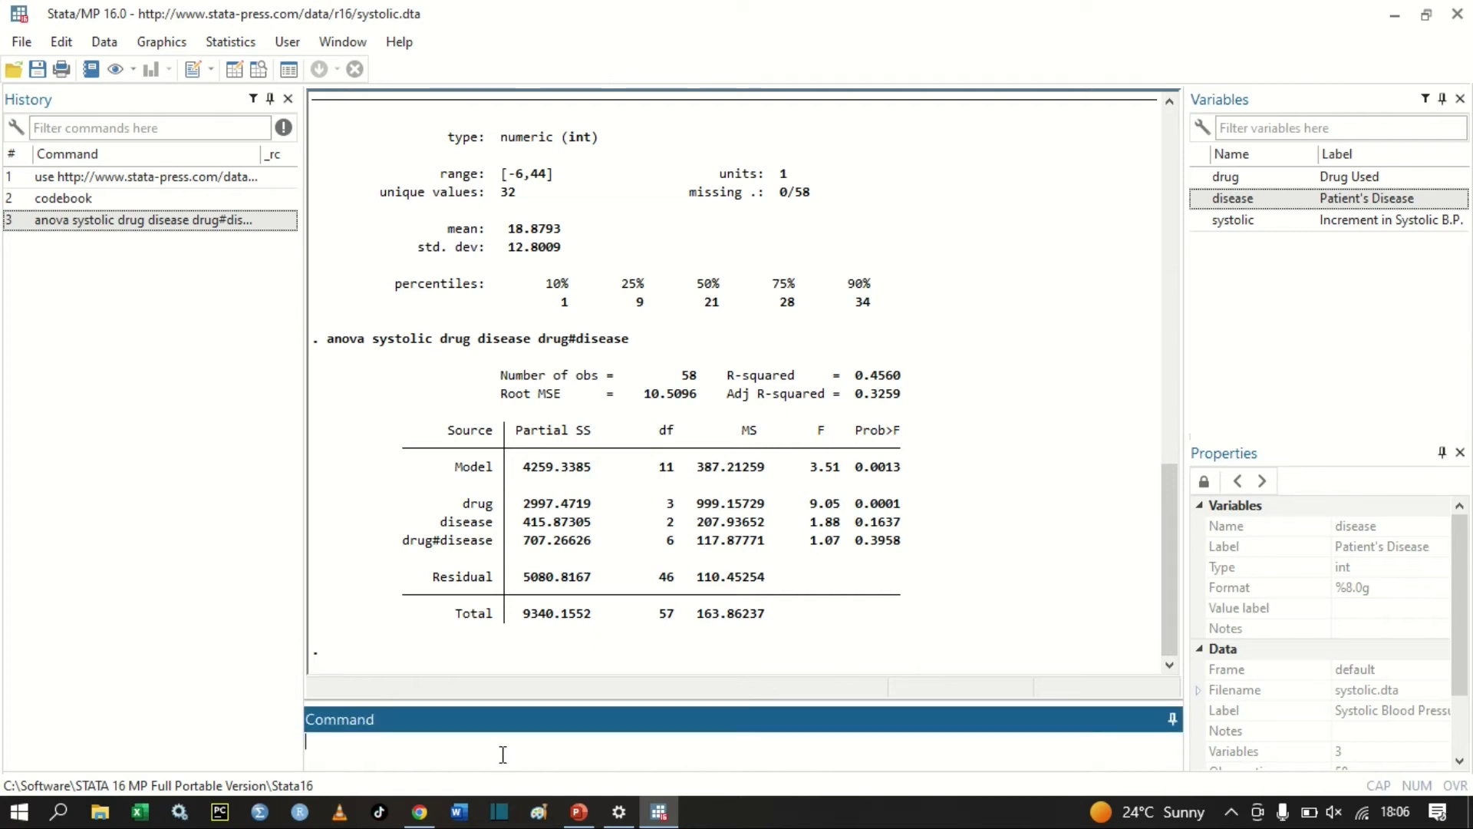